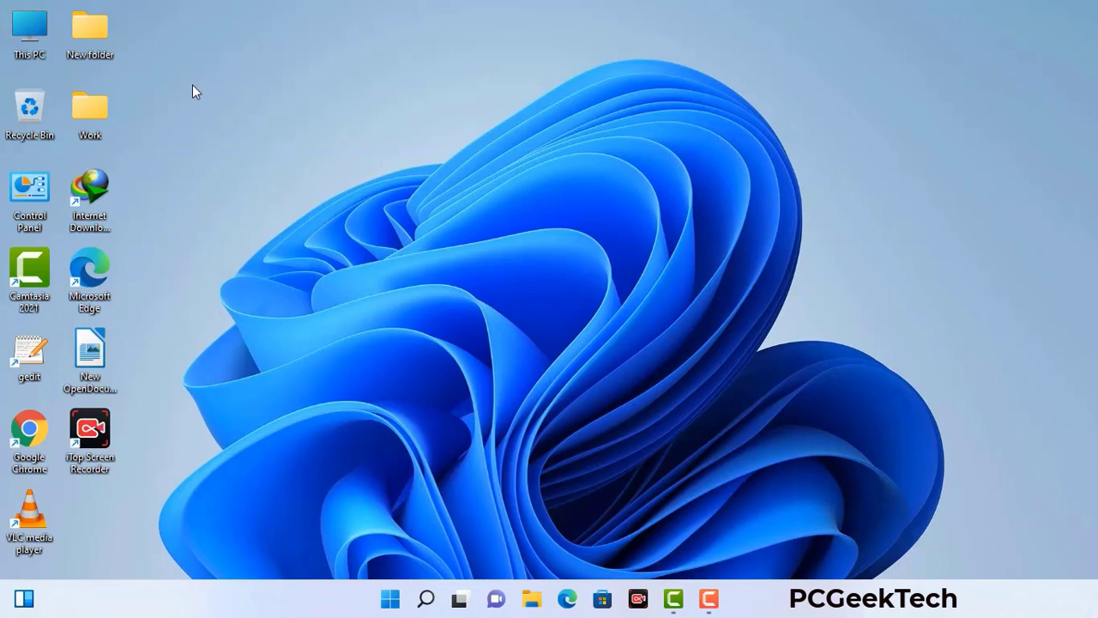
Run msconfig from the Run dialog to open System Configuration.
key(super+r)
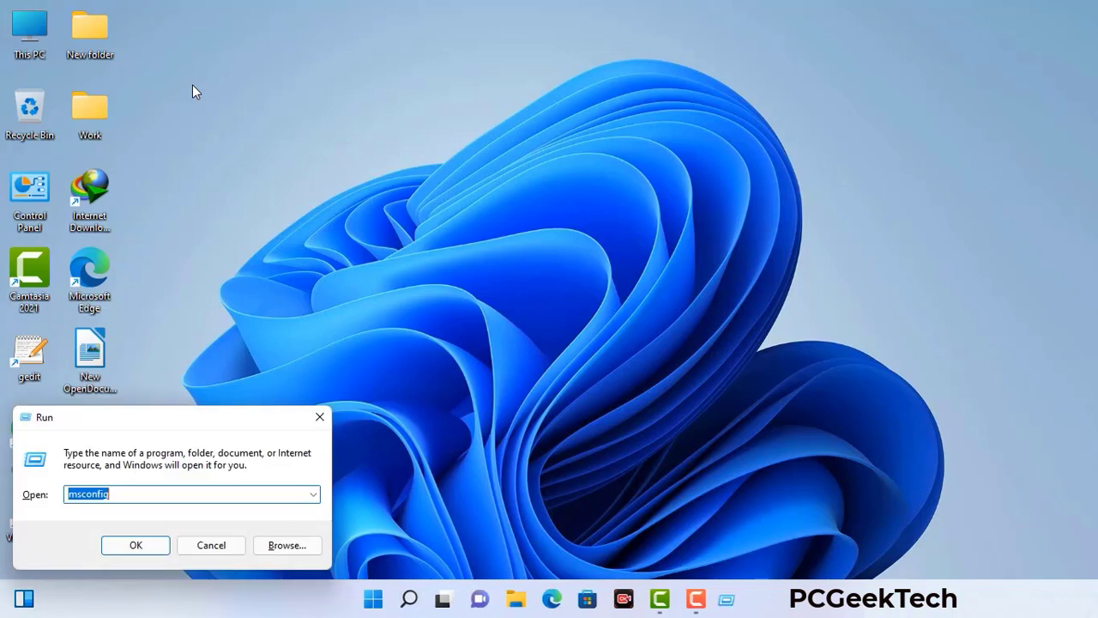
drag(187, 417, 483, 135)
click(439, 214)
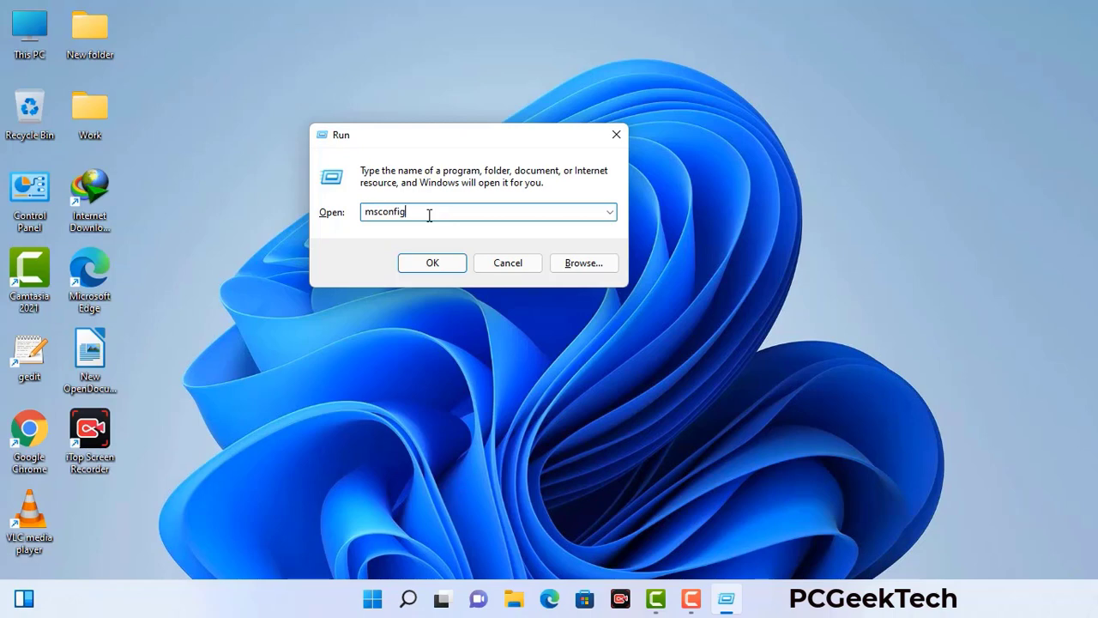
click(424, 267)
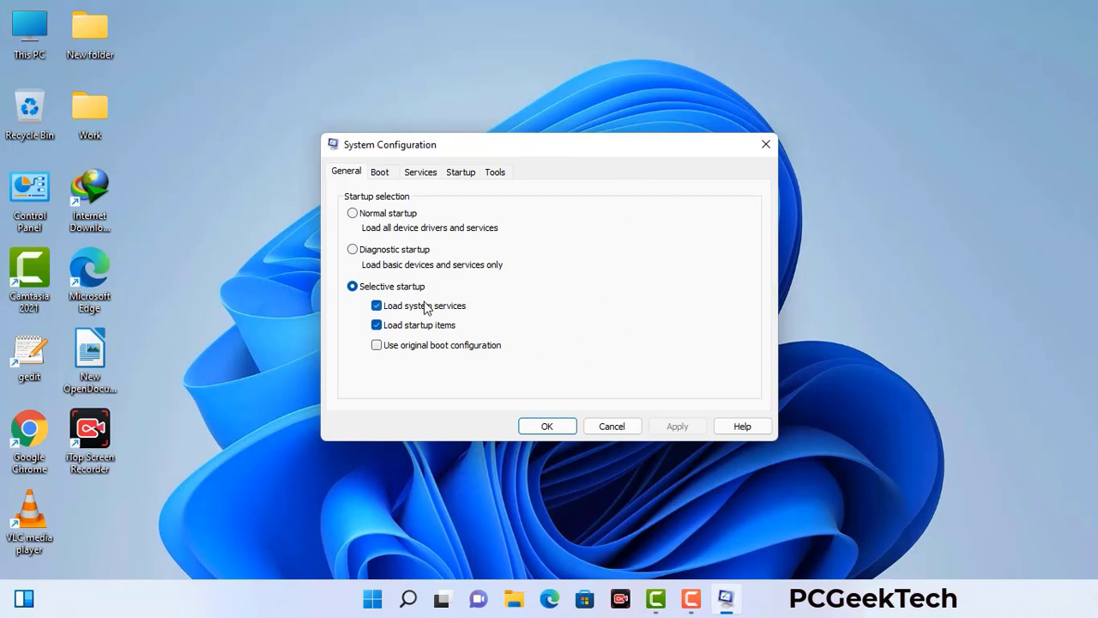
On the Boot tab, enable Safe boot with the Network option, apply, and restart.
click(381, 174)
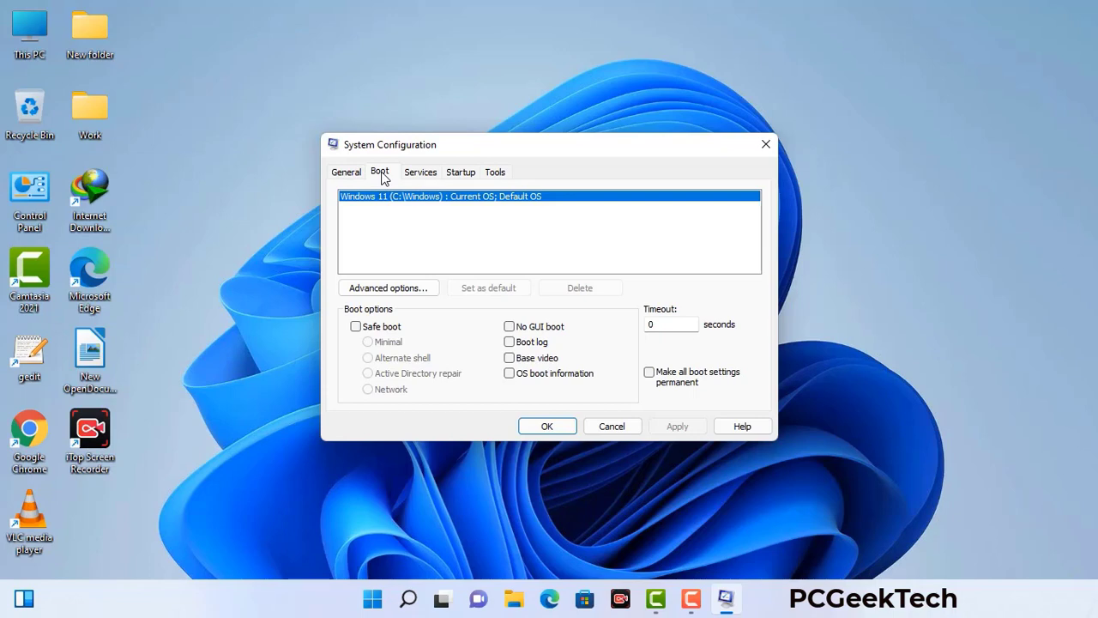
click(355, 327)
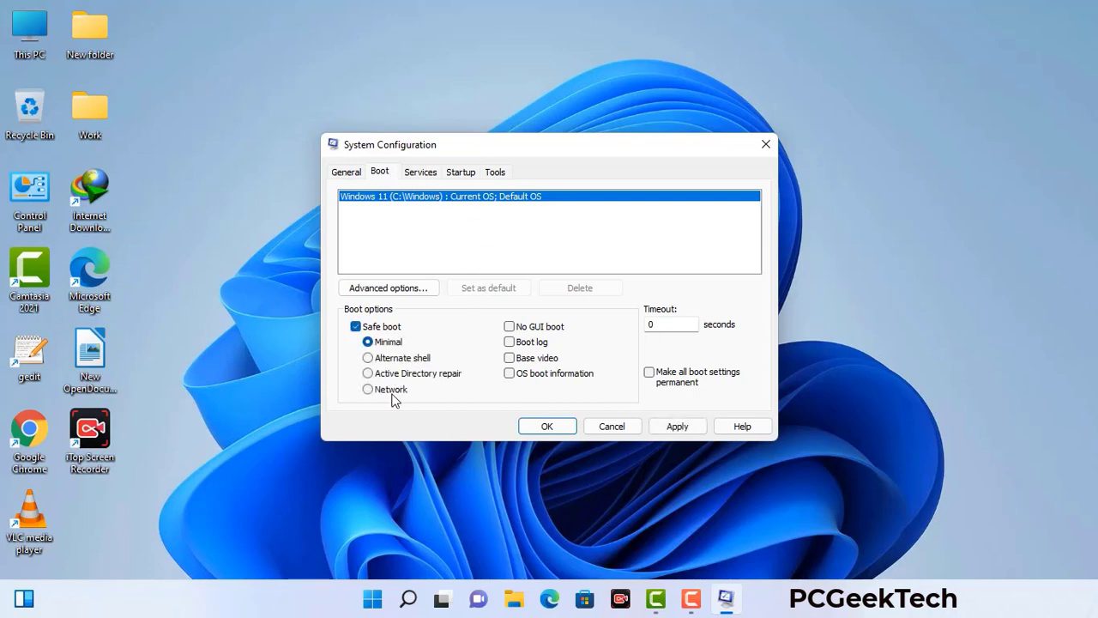
click(390, 391)
click(677, 427)
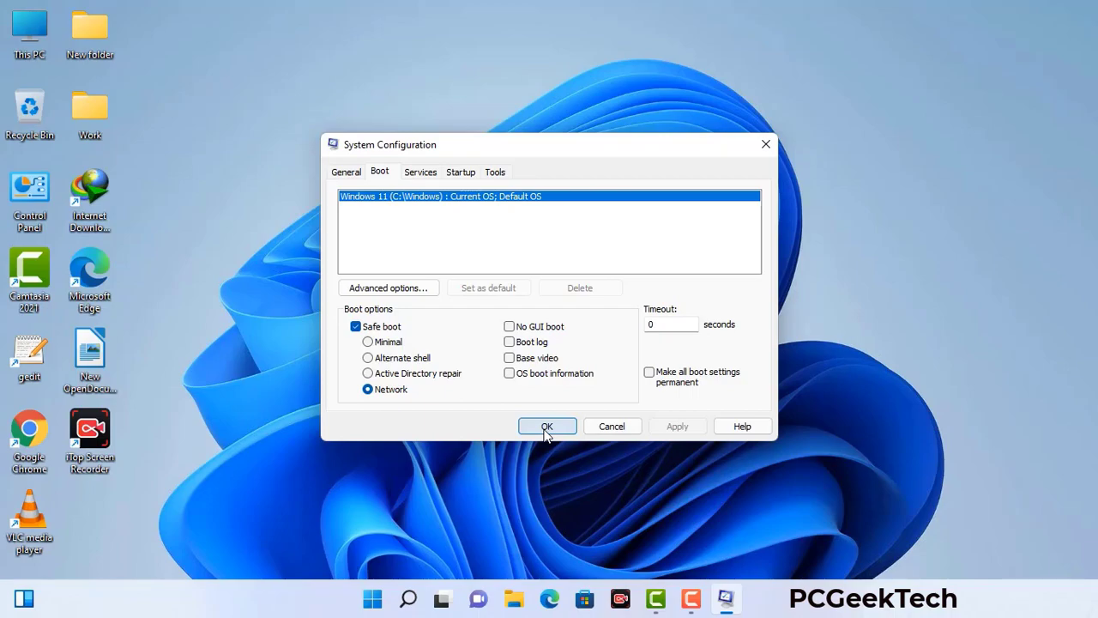
click(547, 427)
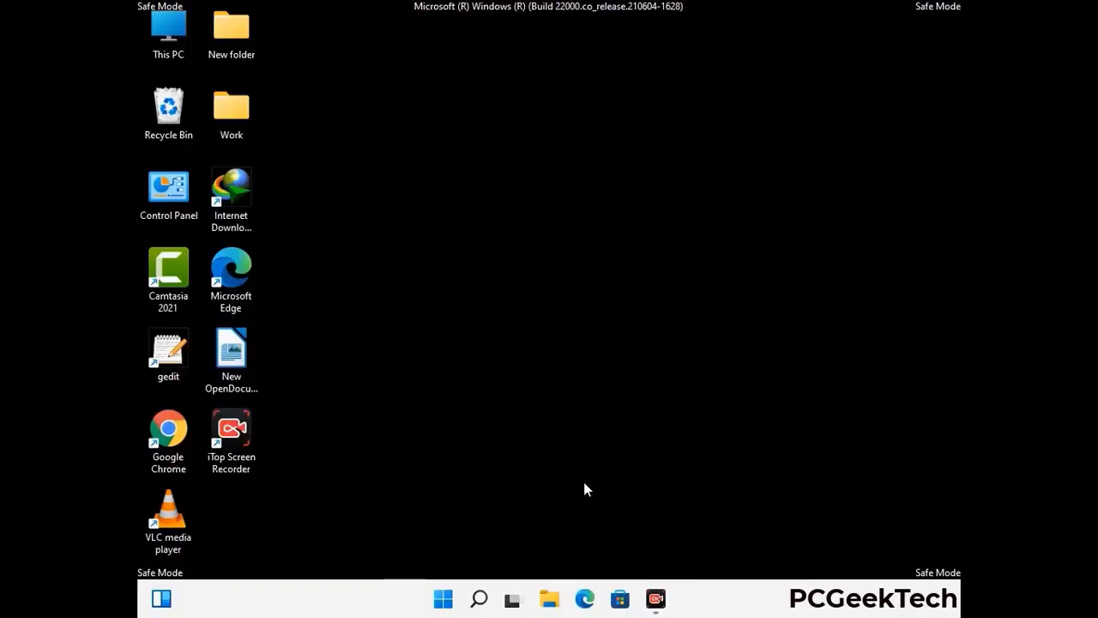
Turn on Show hidden files, folders, and drives in File Explorer Options, then close Control Panel.
double_click(169, 206)
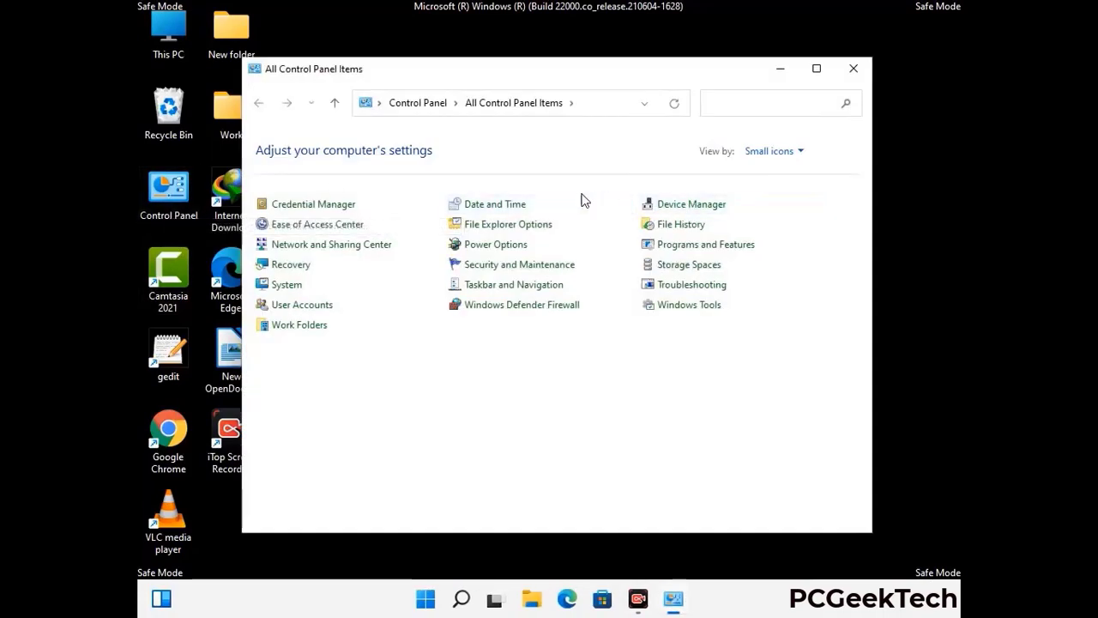
click(530, 230)
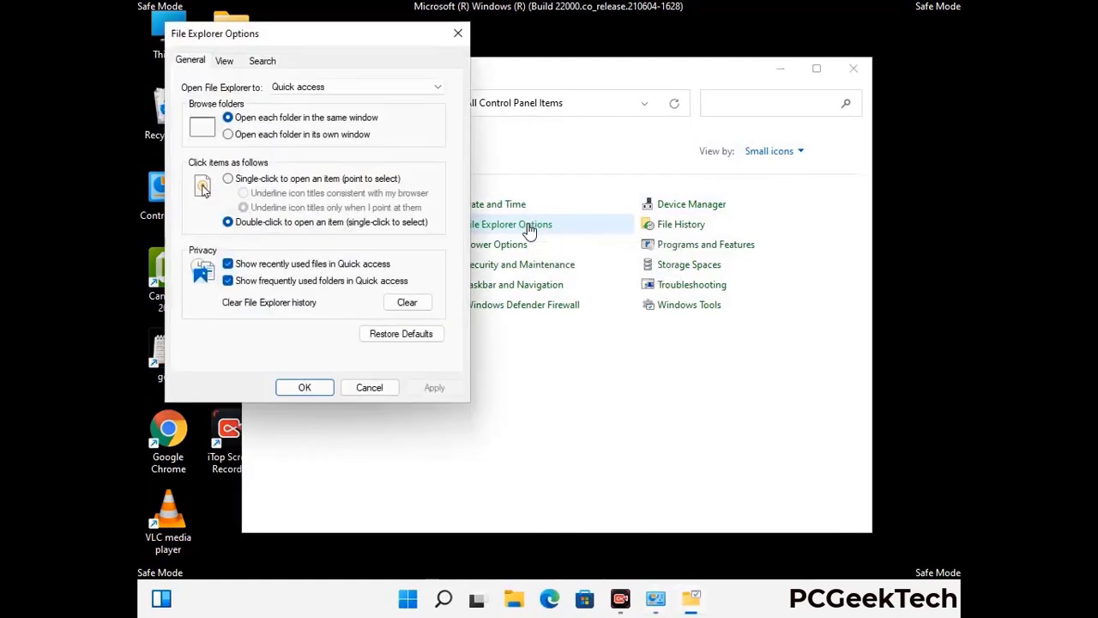
click(224, 61)
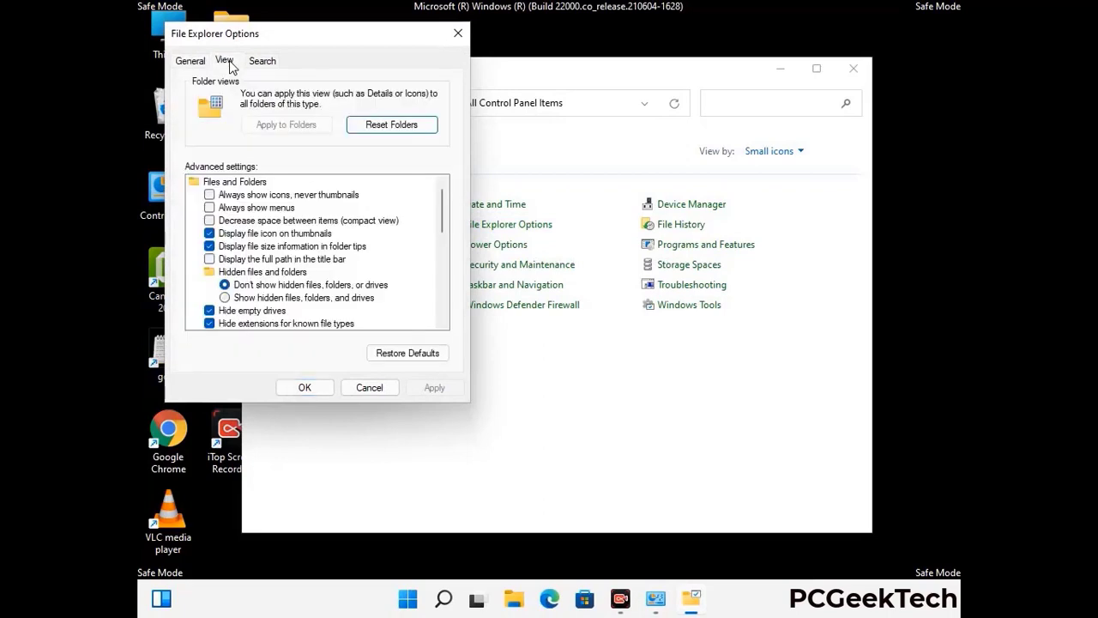
click(225, 297)
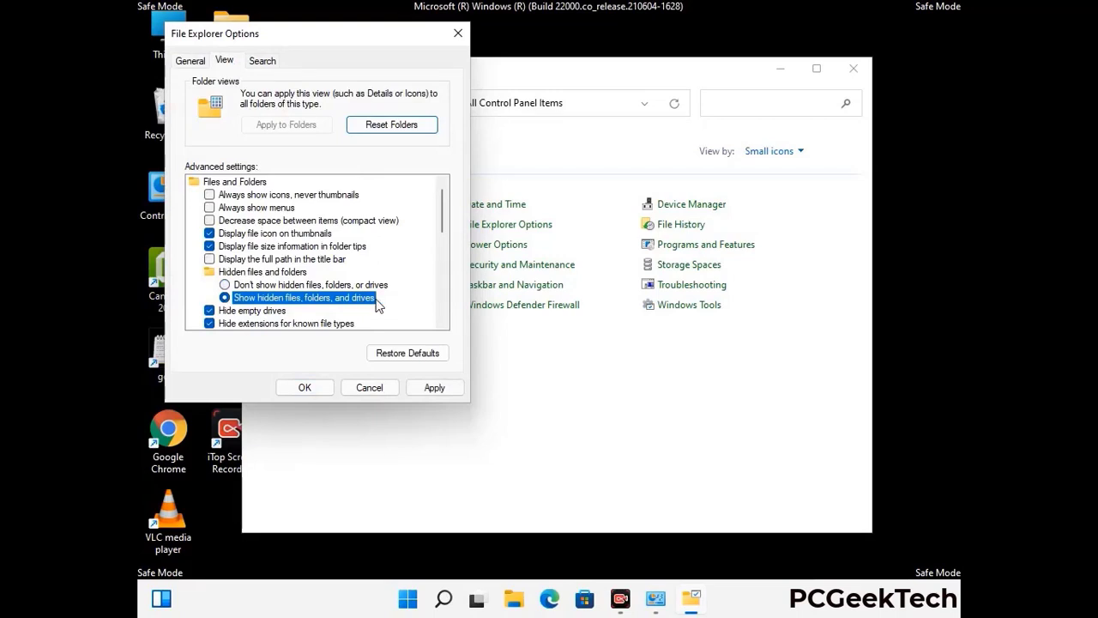
click(433, 389)
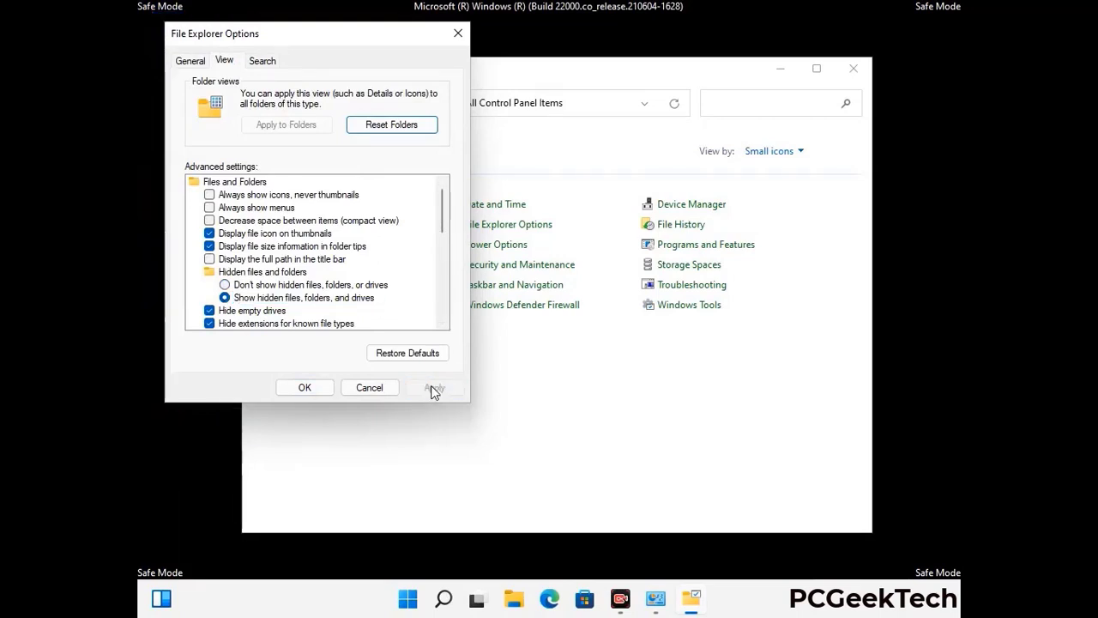
click(289, 388)
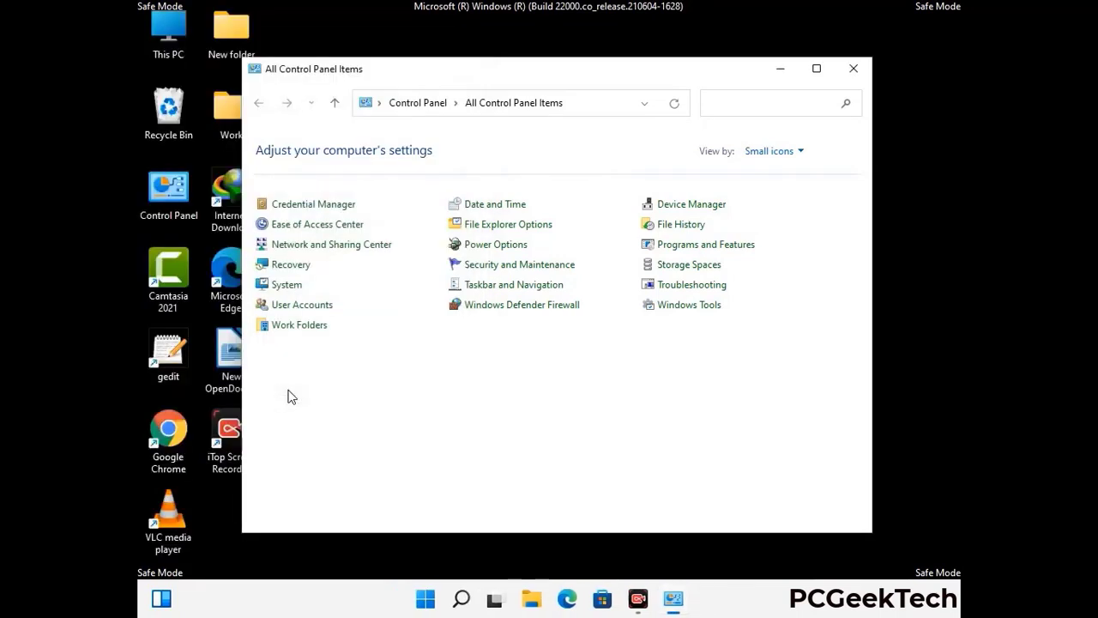
click(851, 71)
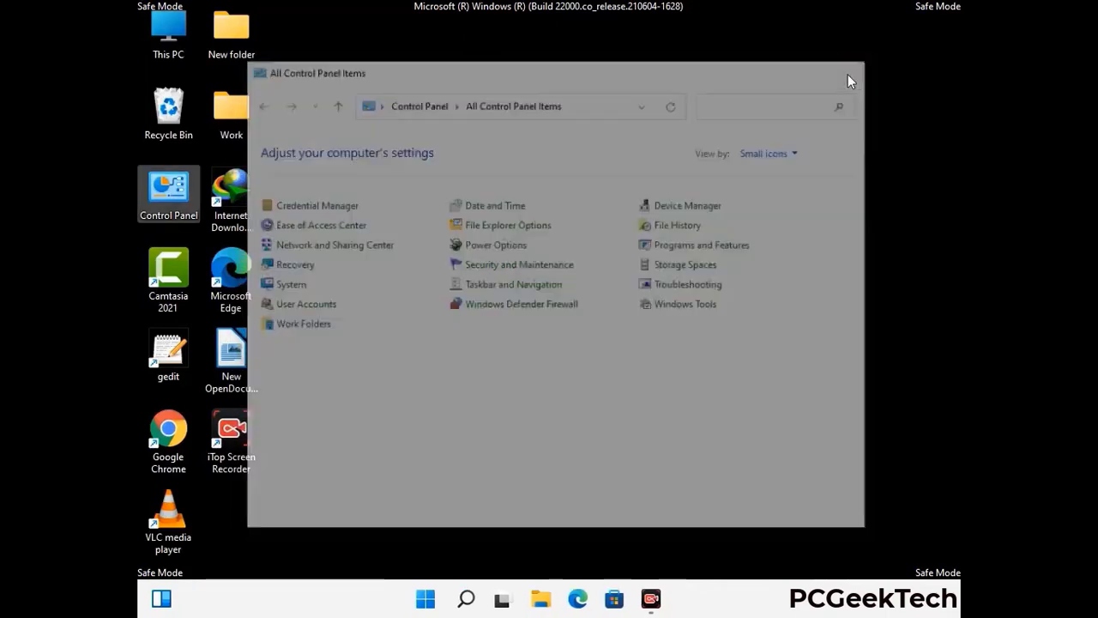
From This PC, open Local Disk (C:) and then the Windows folder.
double_click(163, 53)
click(481, 376)
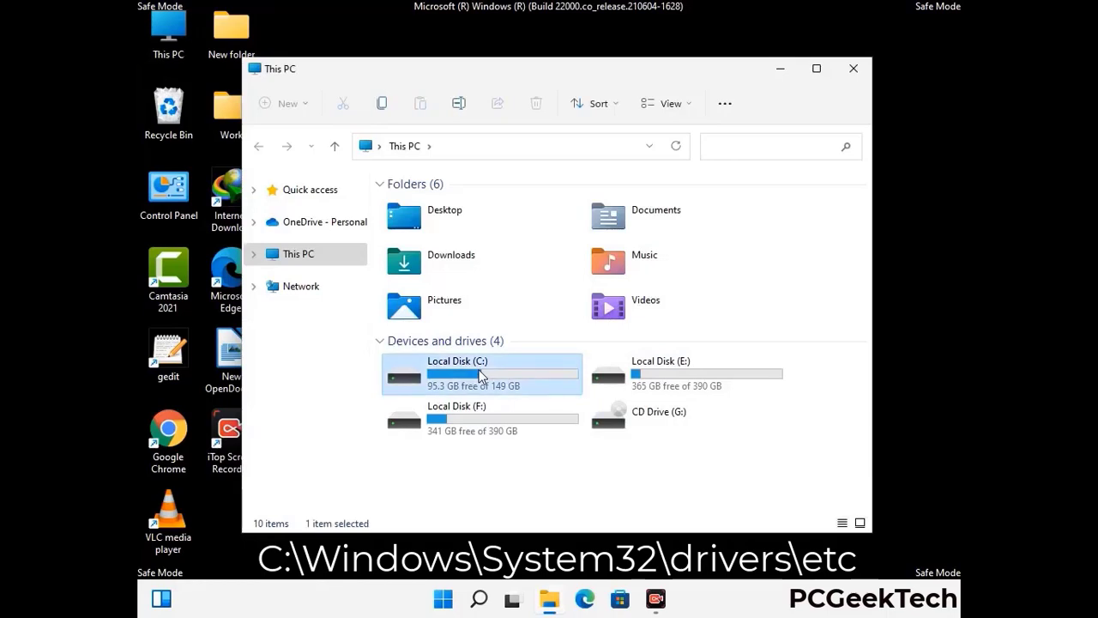
double_click(481, 376)
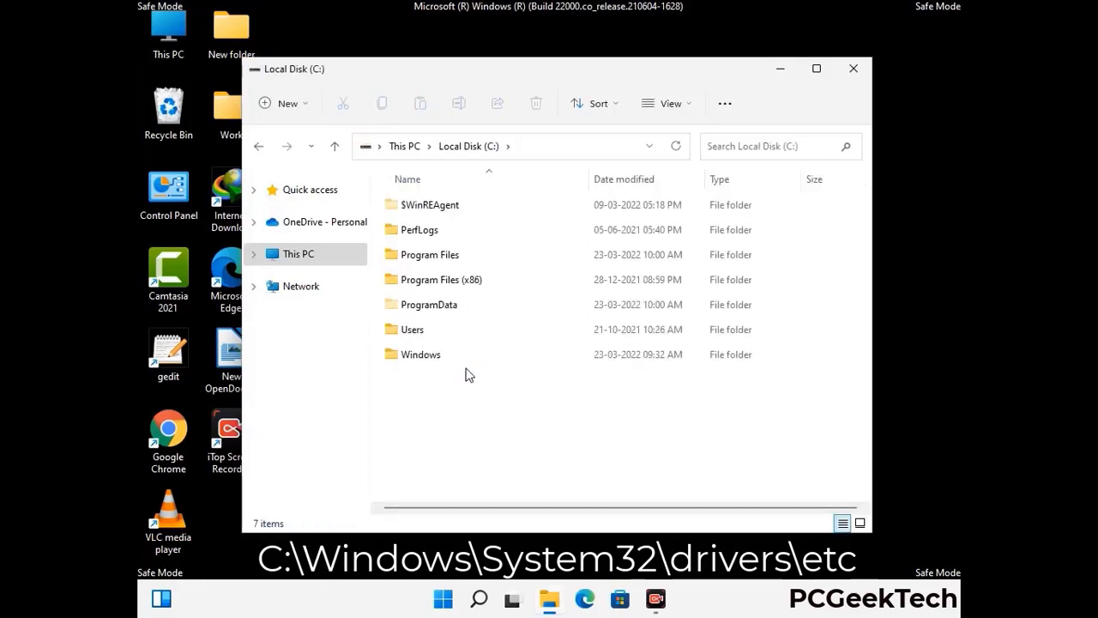
double_click(419, 354)
Go into System32\drivers\etc and open the hosts file.
scroll(544, 372, down, 5)
scroll(544, 372, down, 11)
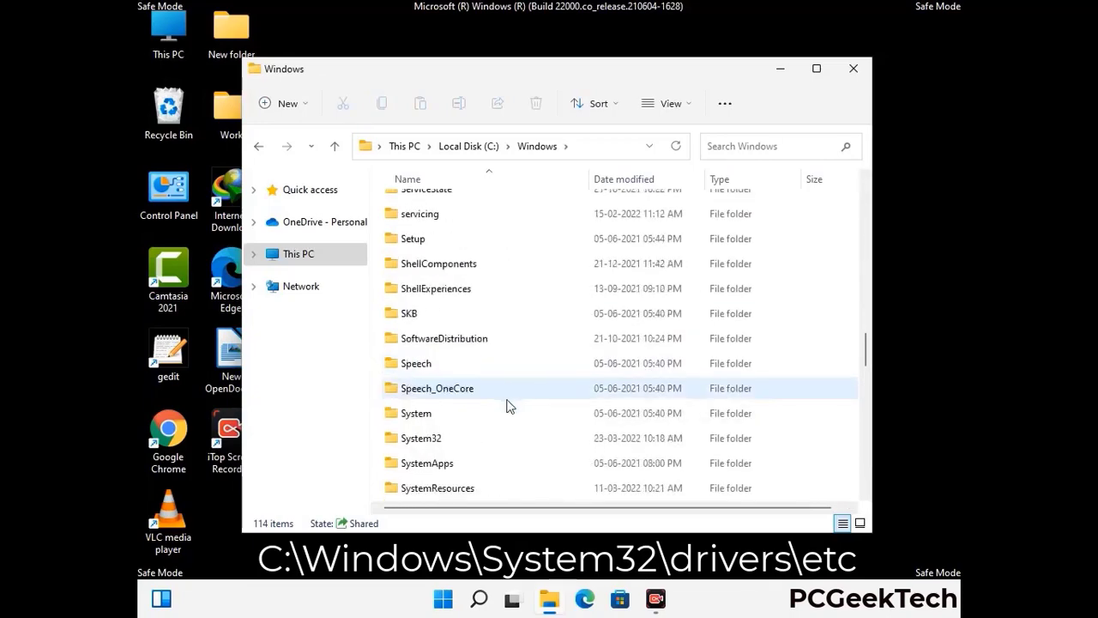
scroll(506, 405, down, 1)
double_click(418, 361)
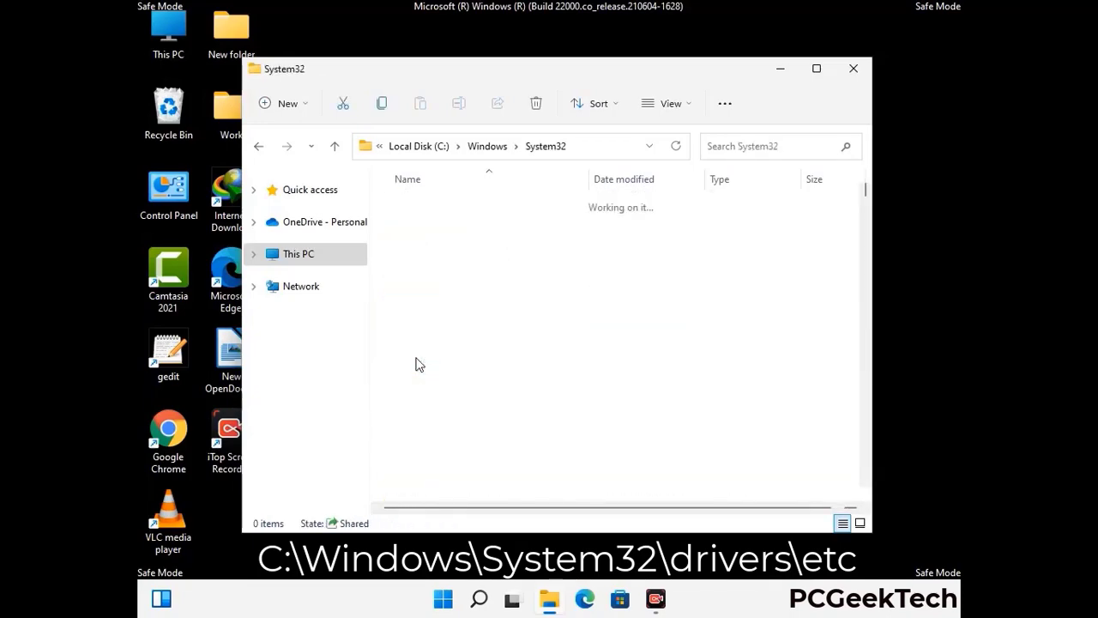
scroll(470, 373, down, 5)
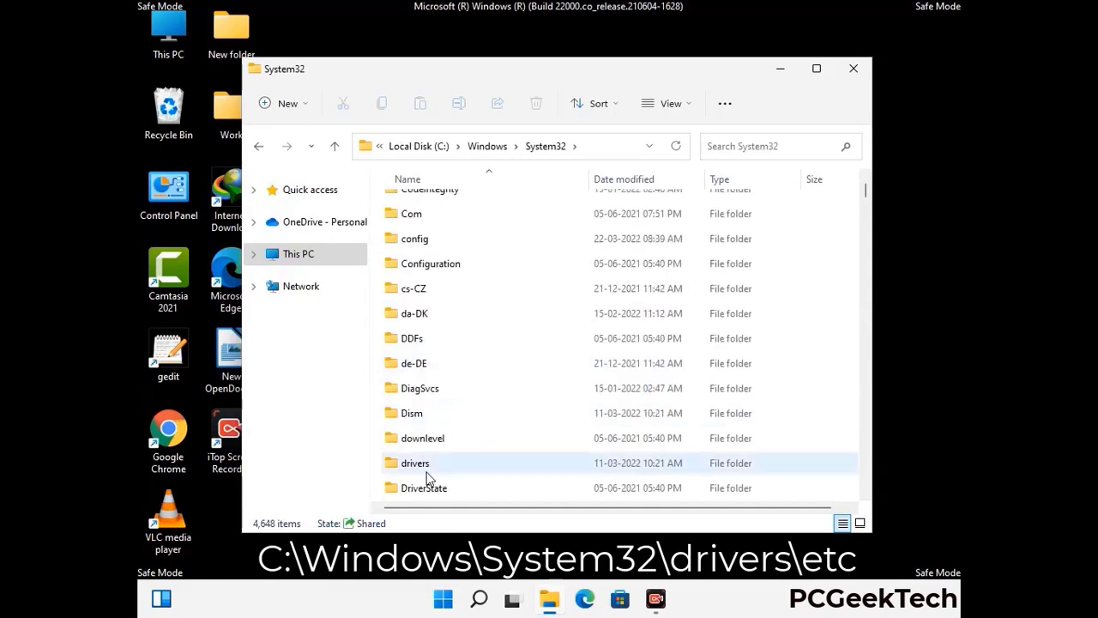
double_click(426, 470)
double_click(409, 255)
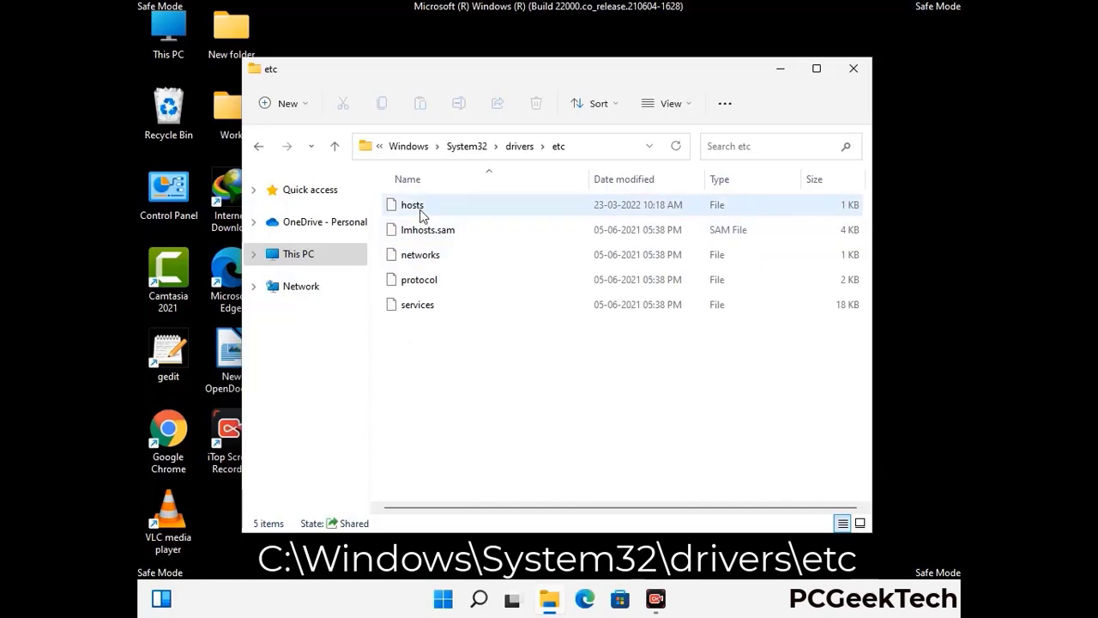
click(420, 210)
double_click(420, 210)
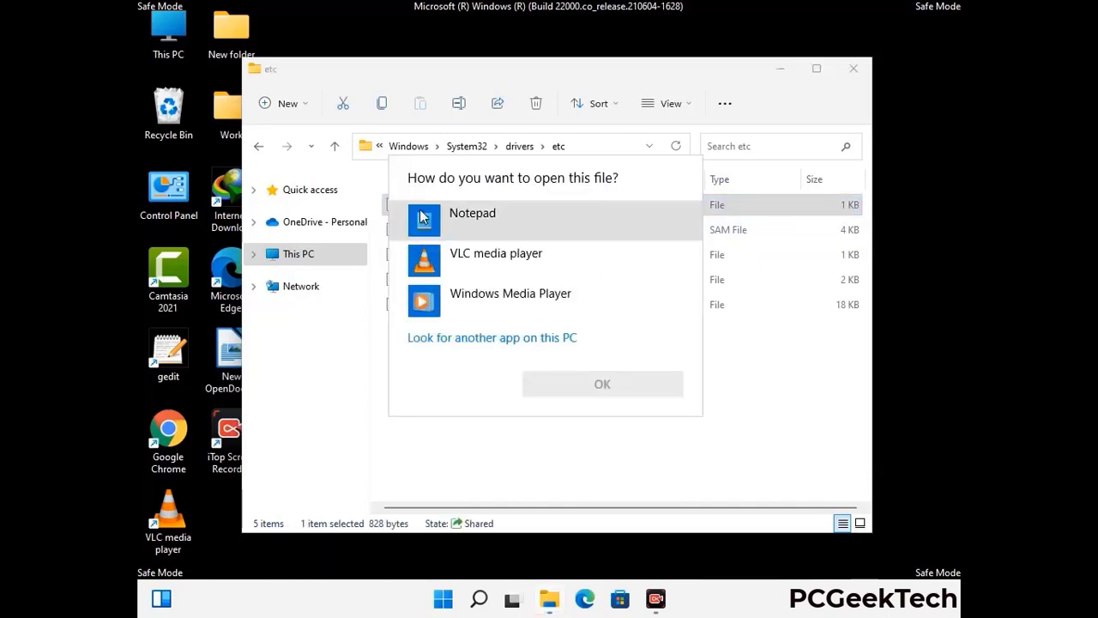
Open hosts in Notepad, add blank lines after the last entry, and save.
click(487, 215)
click(606, 385)
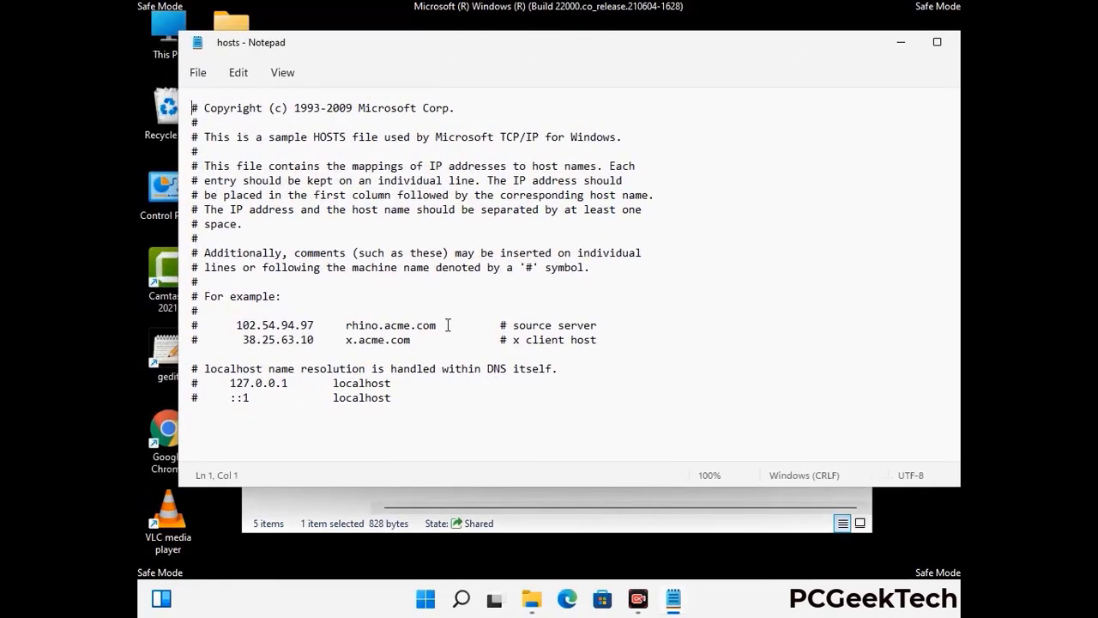
click(412, 402)
key(Return)
key(Return)
scroll(230, 239, down, 1)
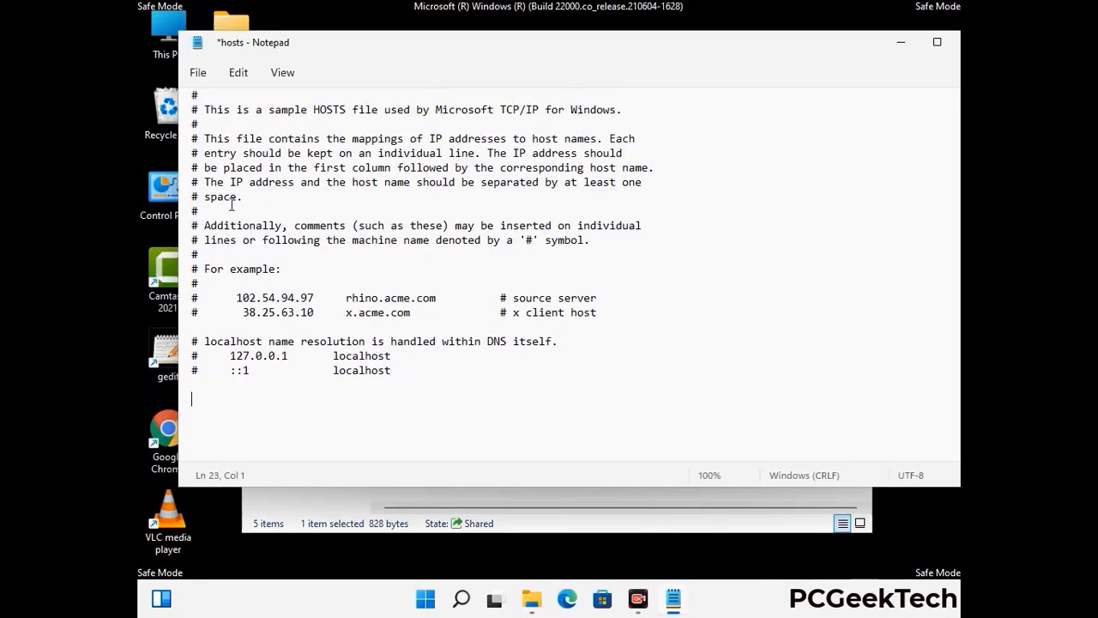
click(198, 73)
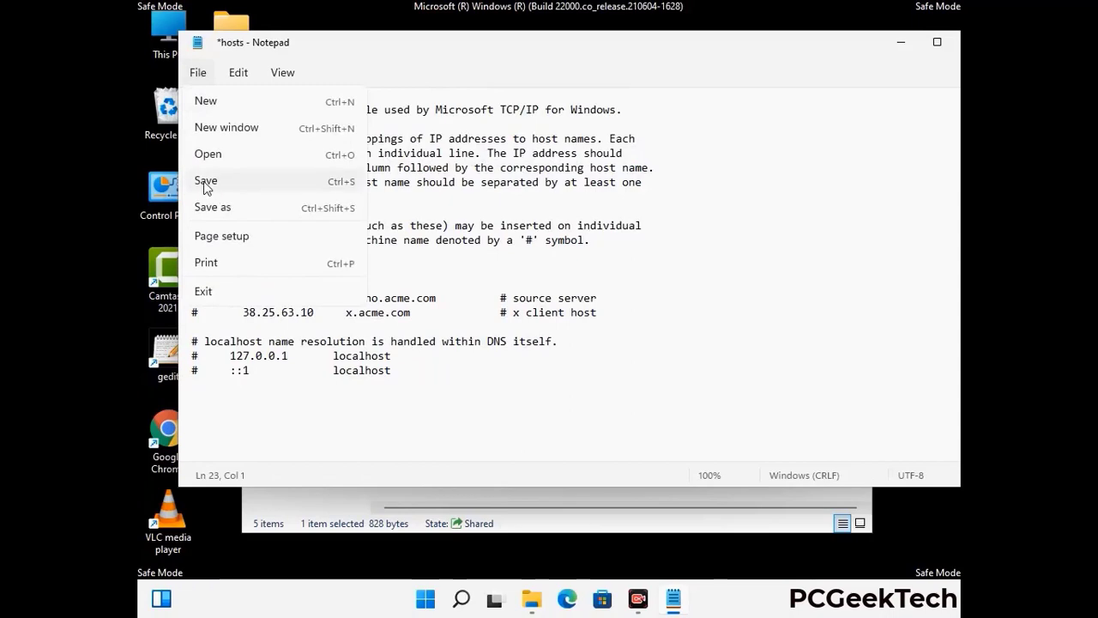
click(206, 181)
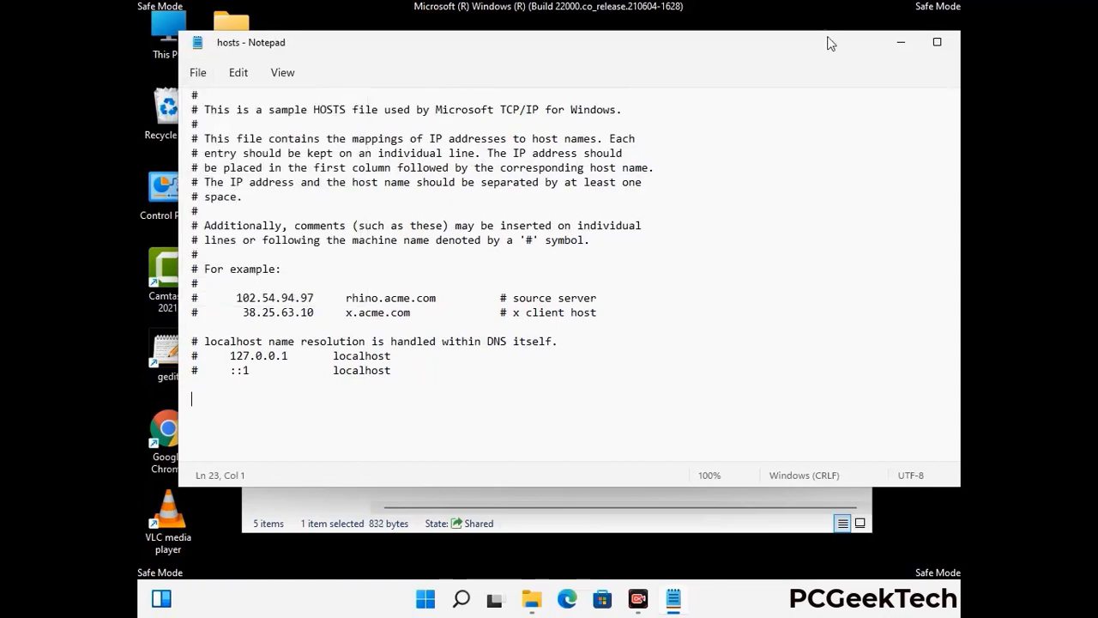
Close Notepad and the etc folder window.
drag(829, 50, 731, 50)
click(845, 41)
click(857, 67)
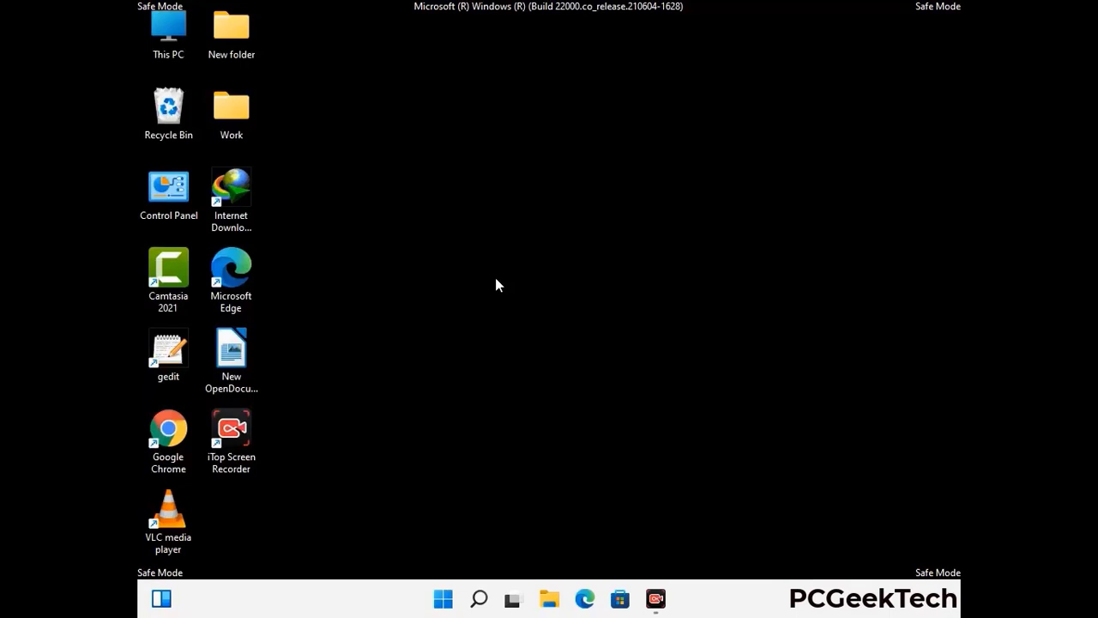
Run %appdata% from the Run dialog to open the Roaming AppData folder.
key(super+r)
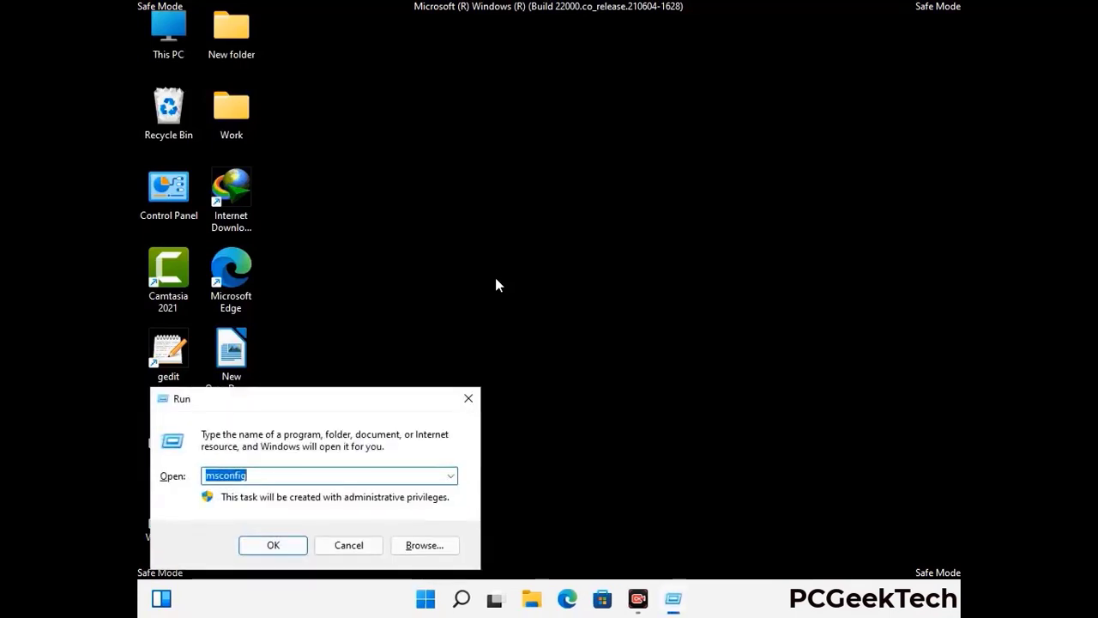
drag(315, 396, 509, 172)
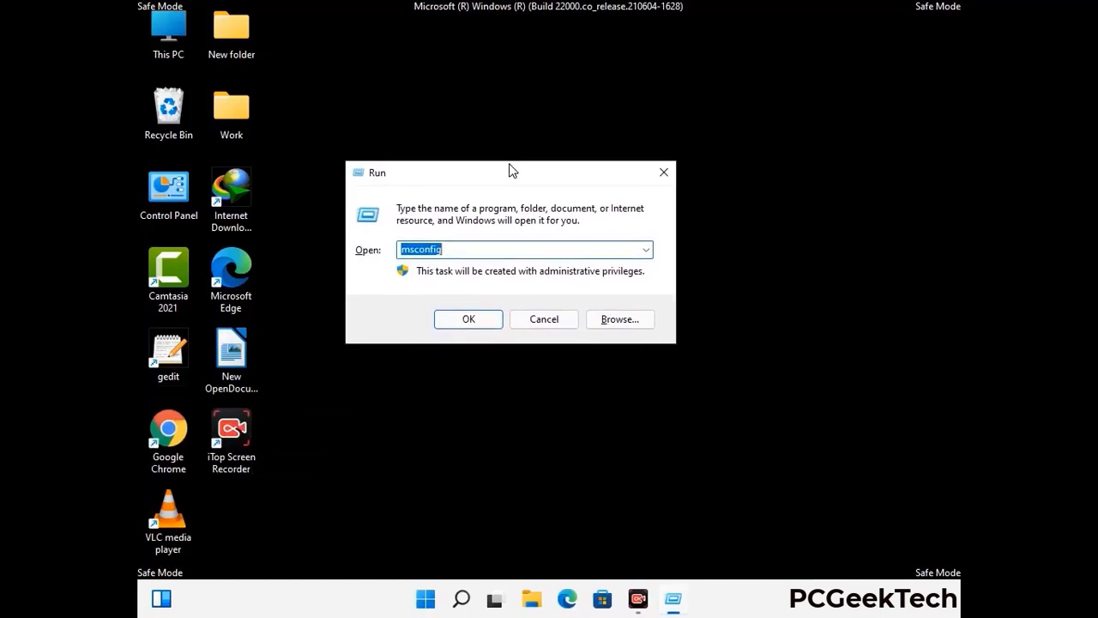
text(%)
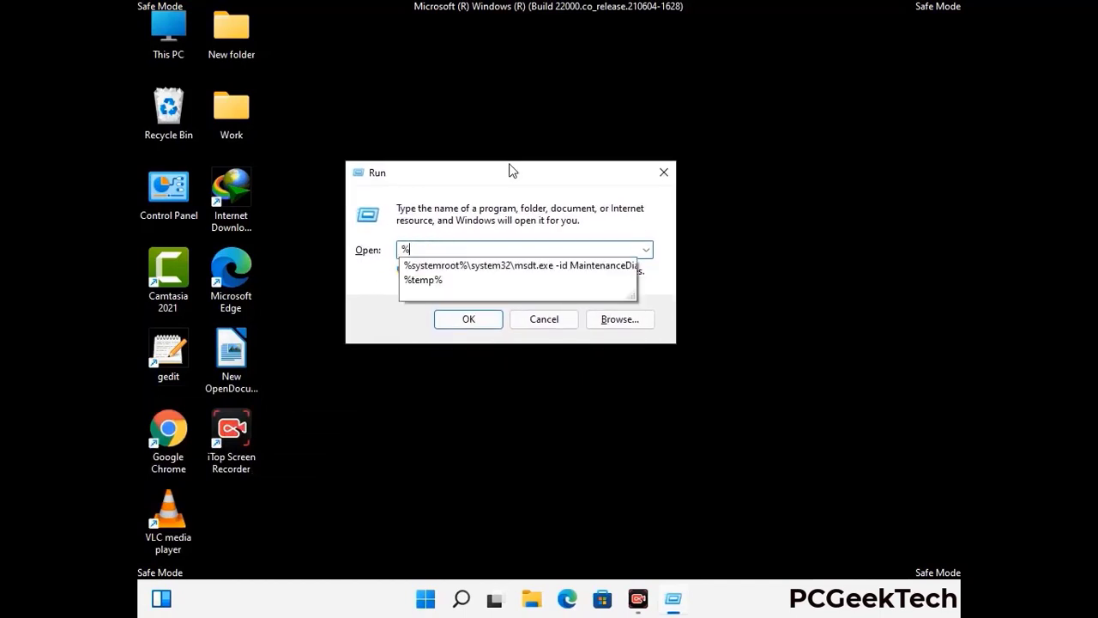
text(a)
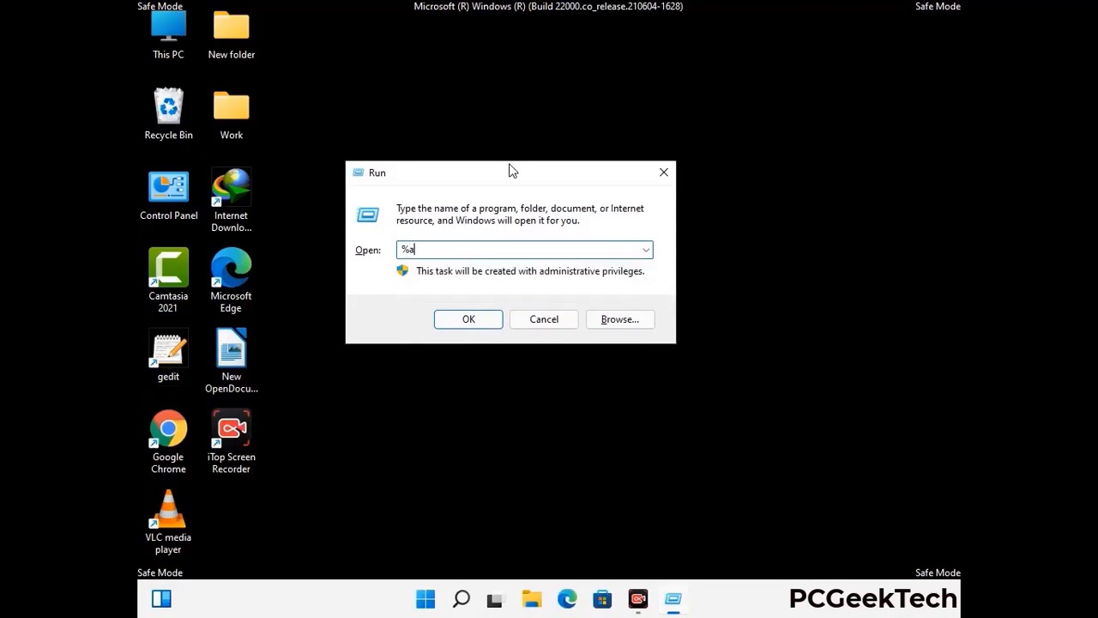
text(ppdata%)
key(Return)
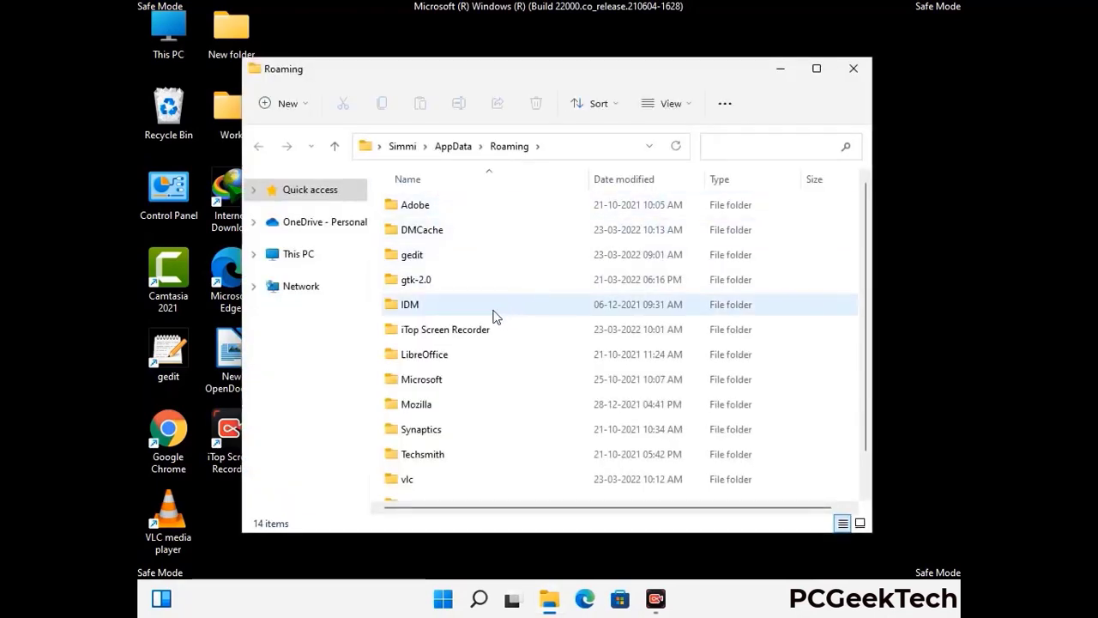
Delete the leftover Zoom folder from AppData Roaming.
scroll(514, 305, down, 1)
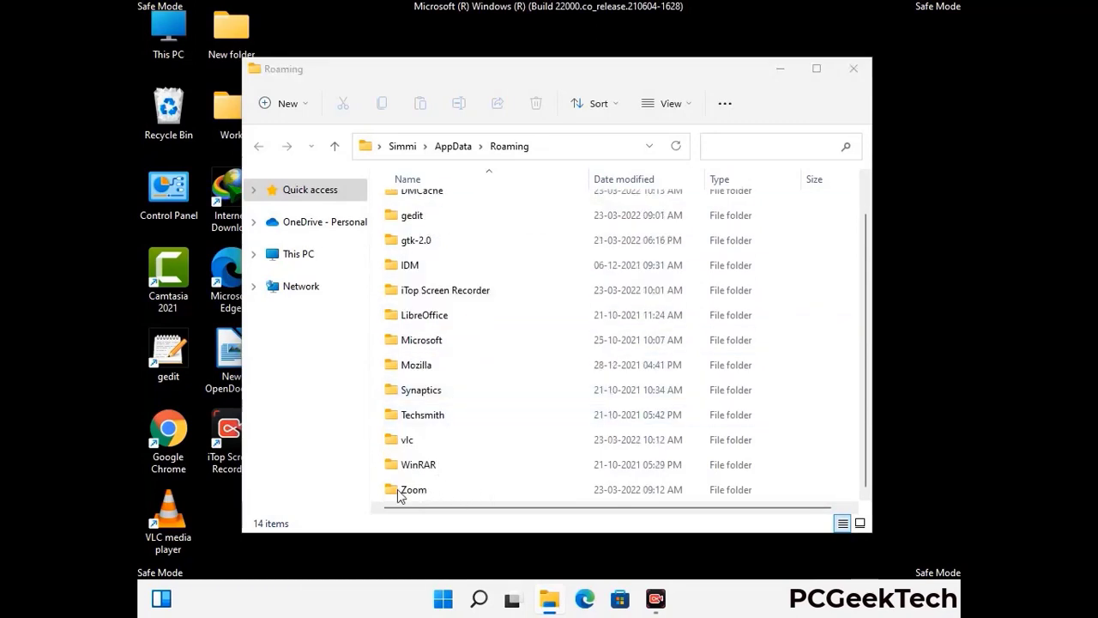
click(615, 484)
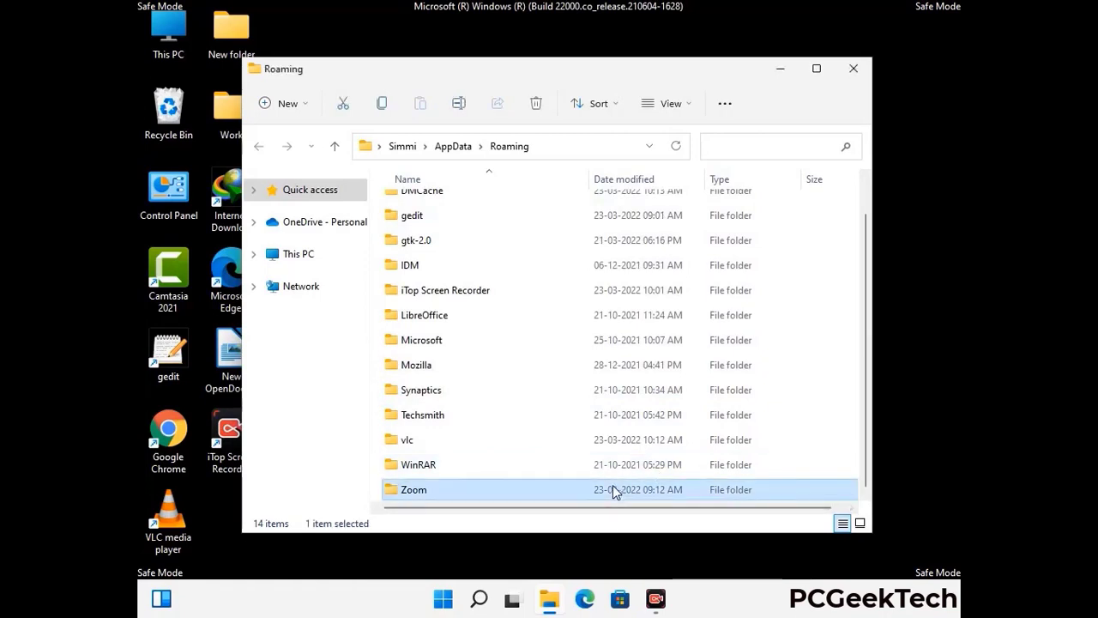
click(536, 104)
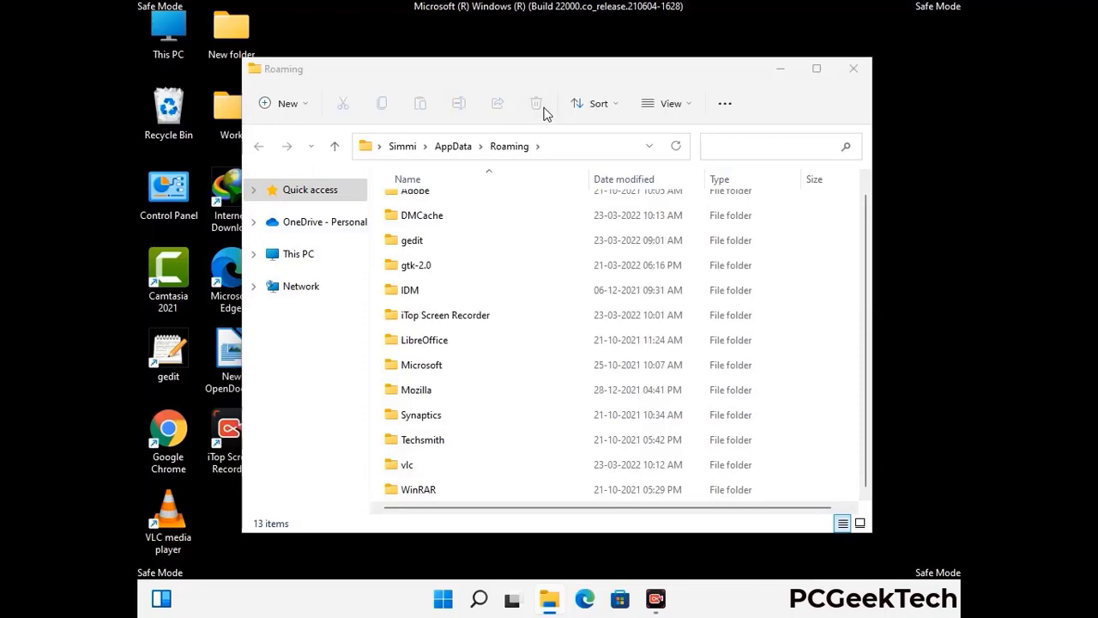
Close the Roaming window and run %LocalAppData% to open the Local AppData folder.
click(849, 77)
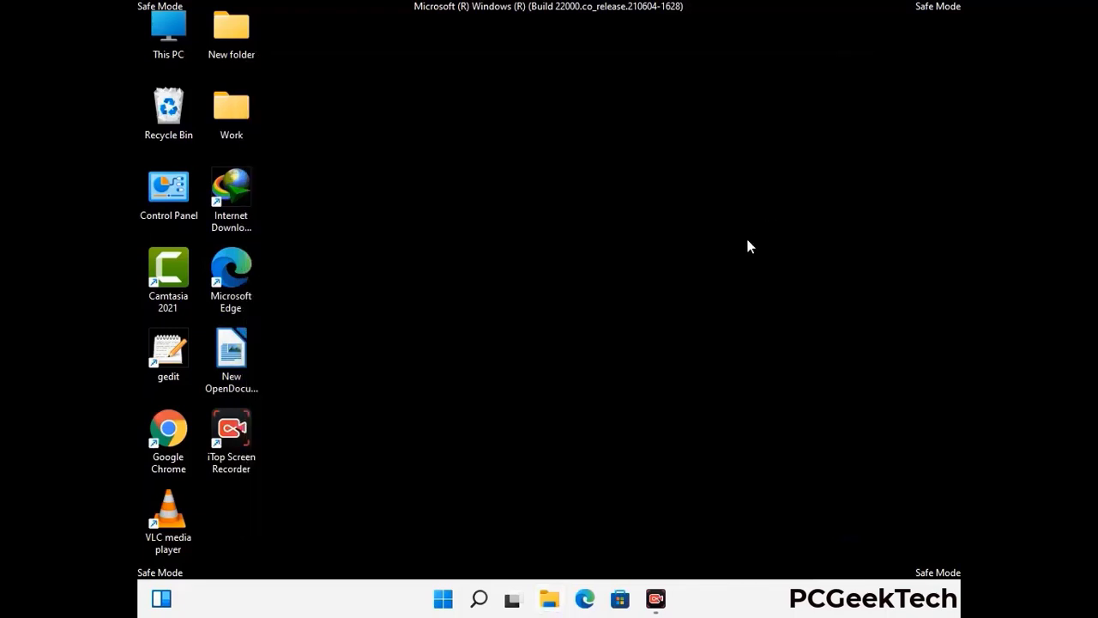
key(super+r)
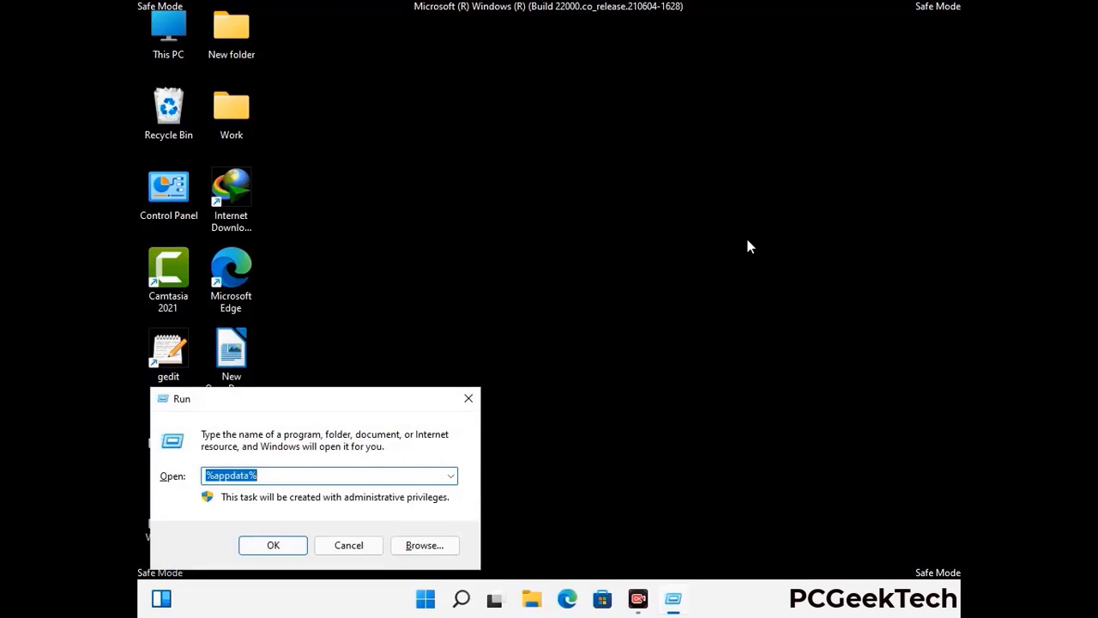
drag(343, 407, 575, 220)
text(%Loca)
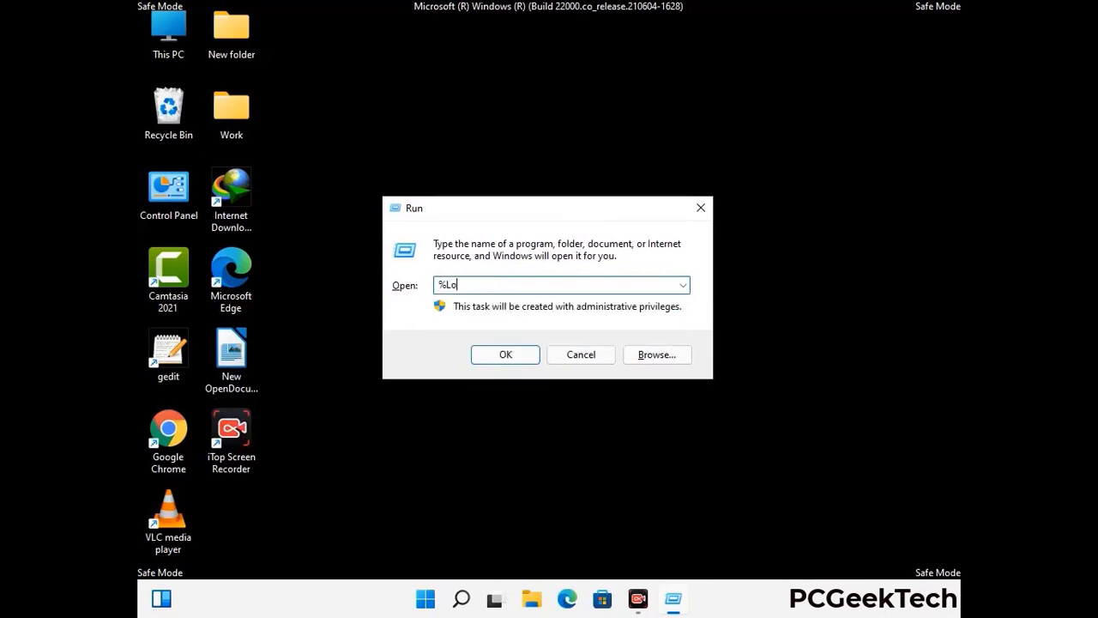
text(lAppData%)
key(Return)
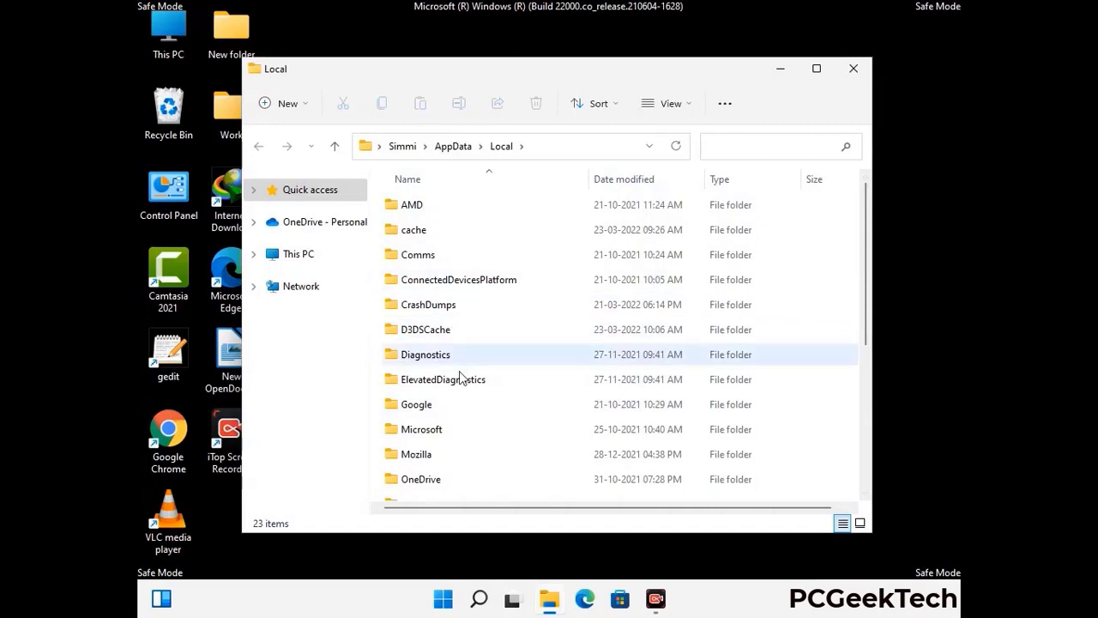
Delete the Mozilla folder from AppData Local and close the window.
scroll(460, 378, down, 1)
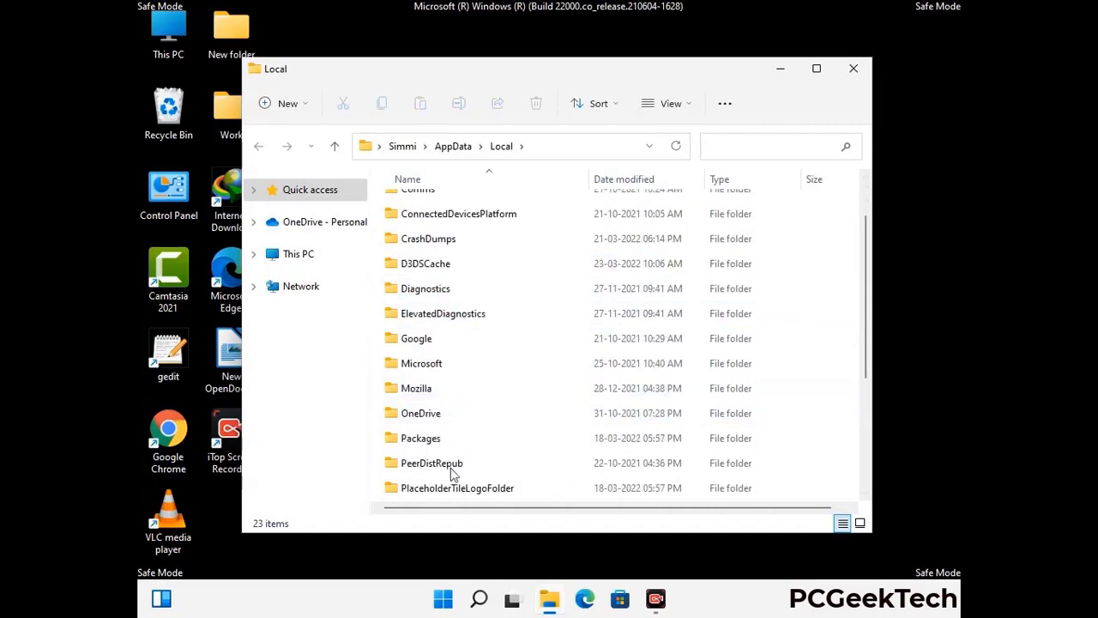
click(430, 394)
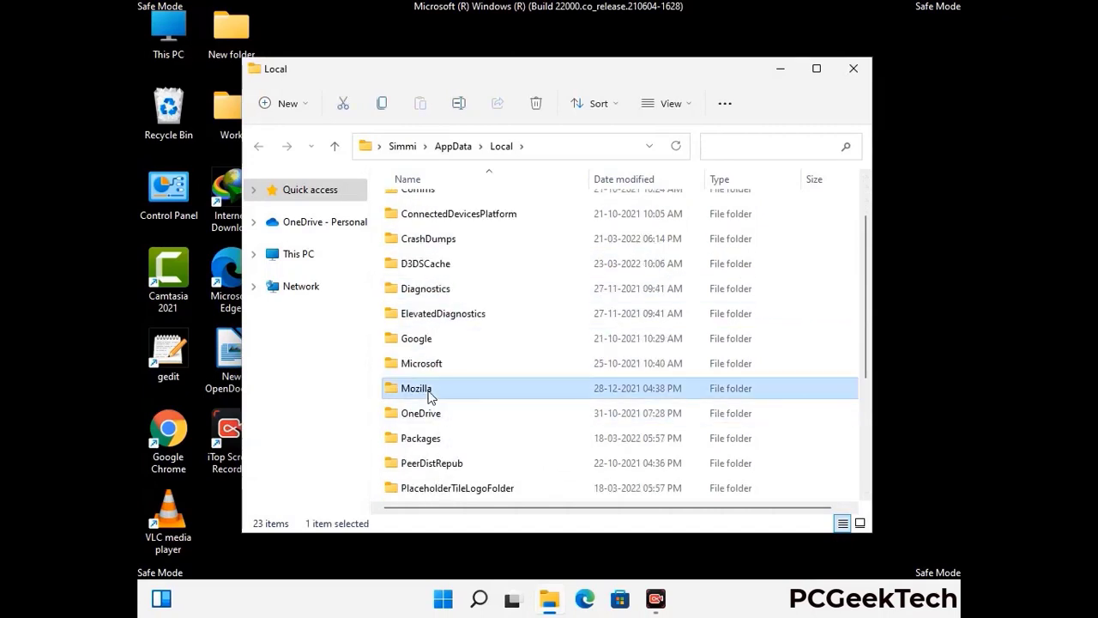
click(536, 104)
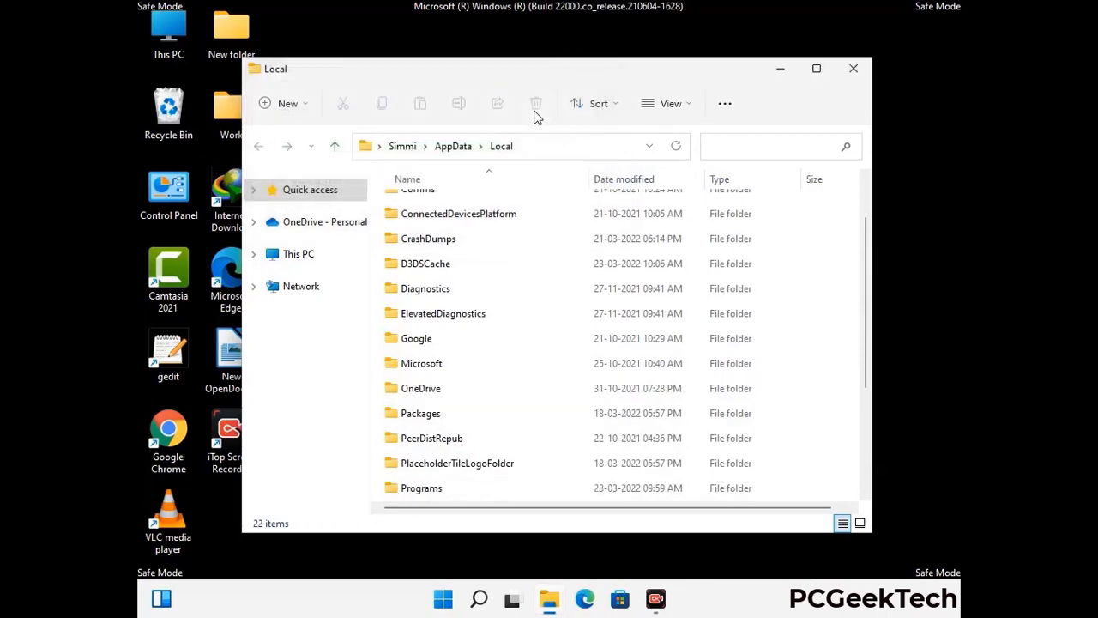
click(854, 75)
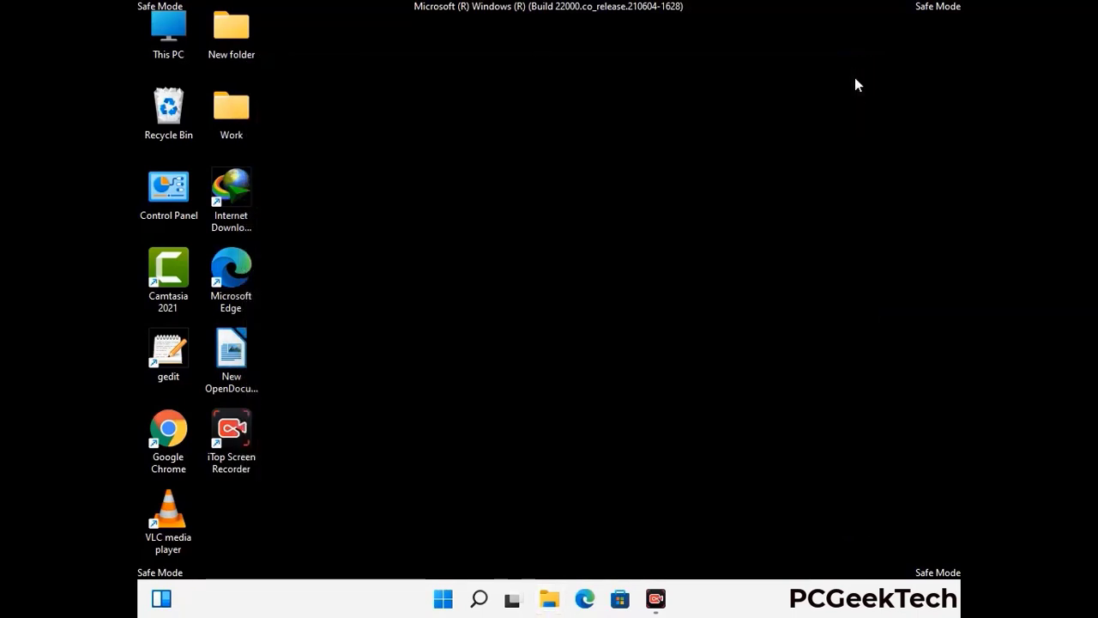
Run %ProgramData% from the Run dialog to open the ProgramData folder.
key(super+r)
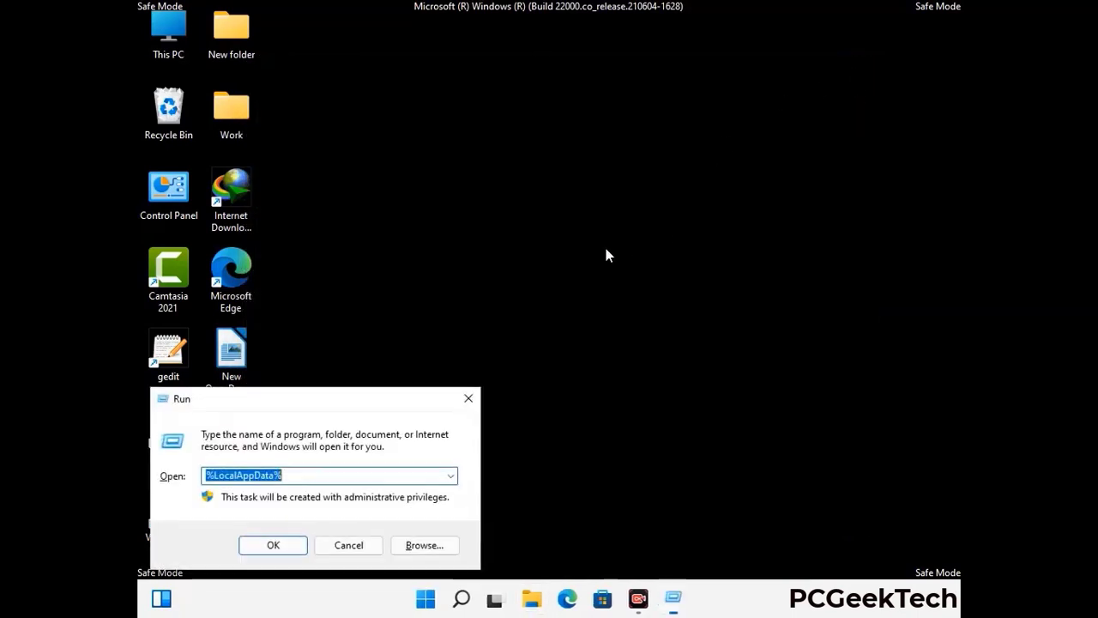
drag(305, 403, 502, 230)
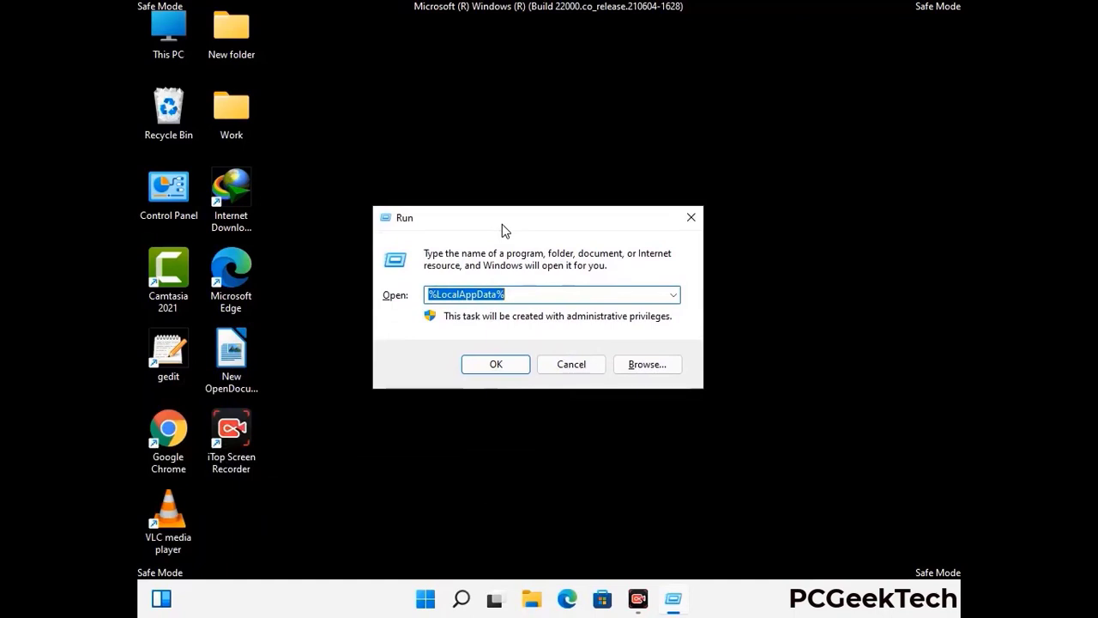
text(%)
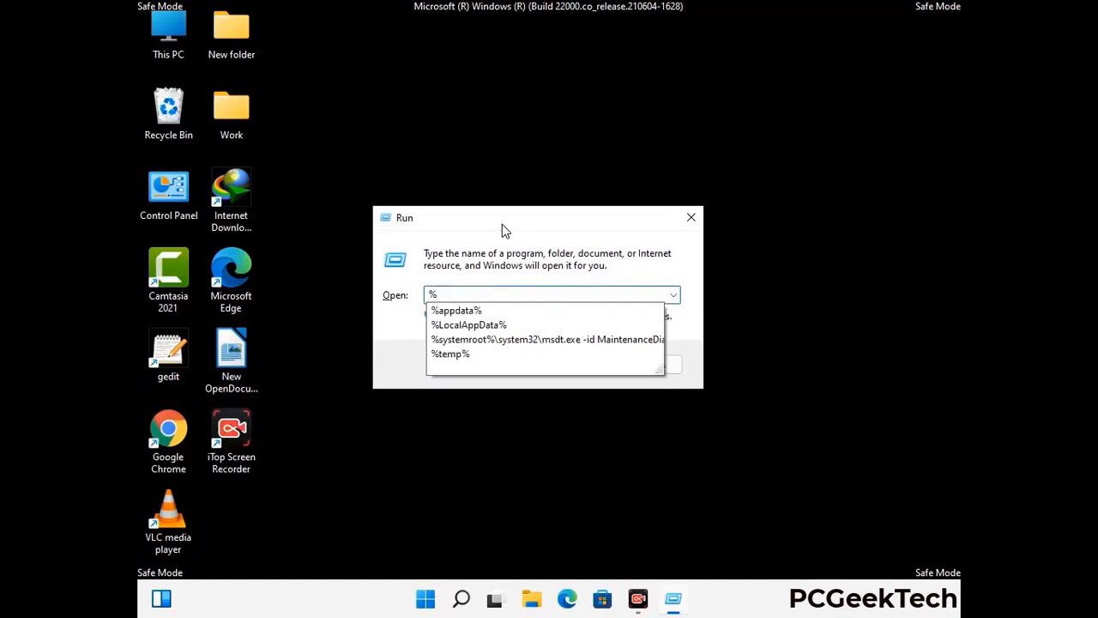
text(ProgramData%)
key(Return)
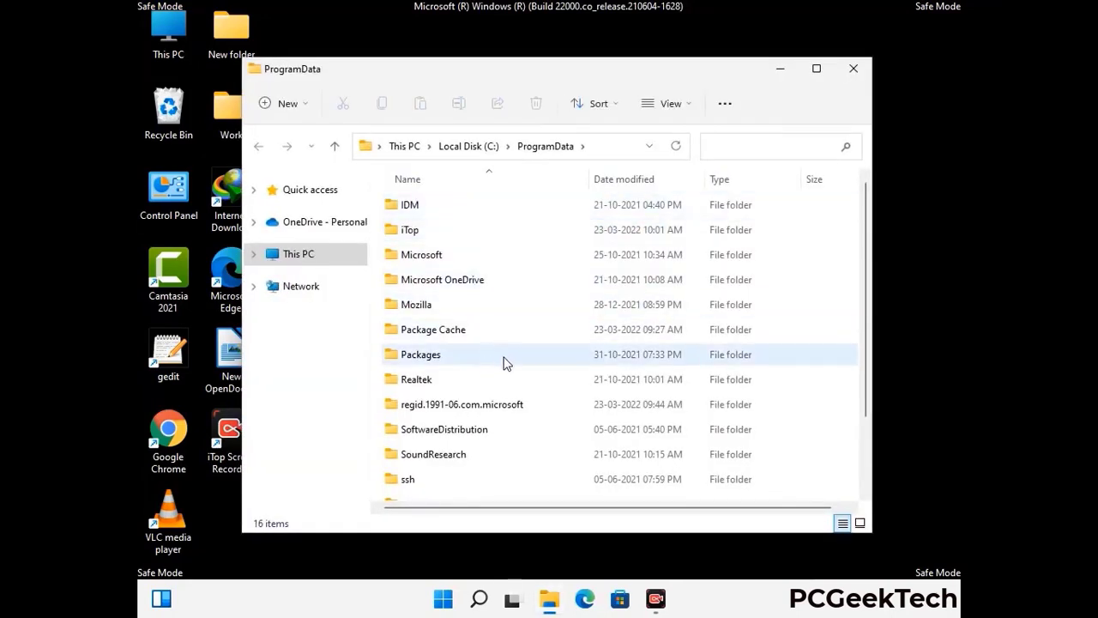
Delete the Mozilla folder from ProgramData and close the window.
scroll(504, 363, down, 2)
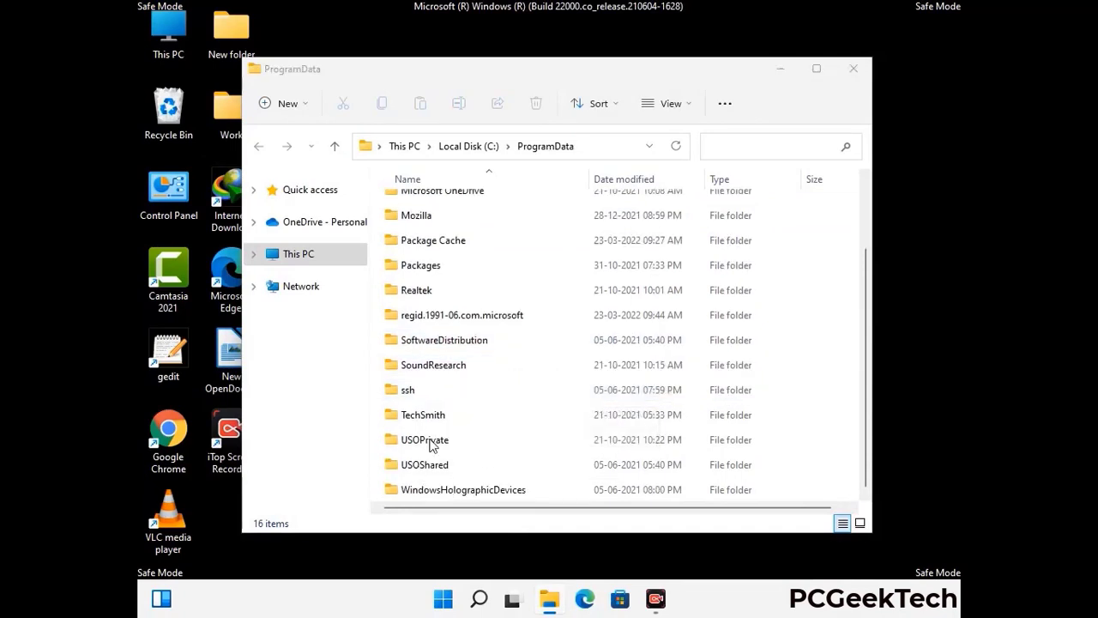
click(434, 216)
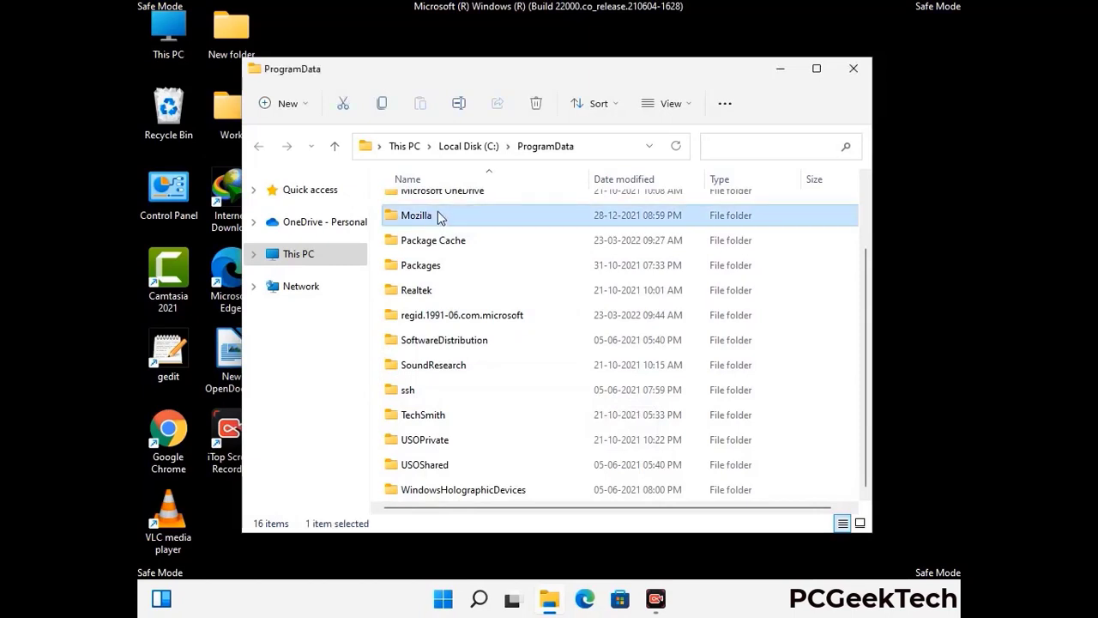
click(537, 104)
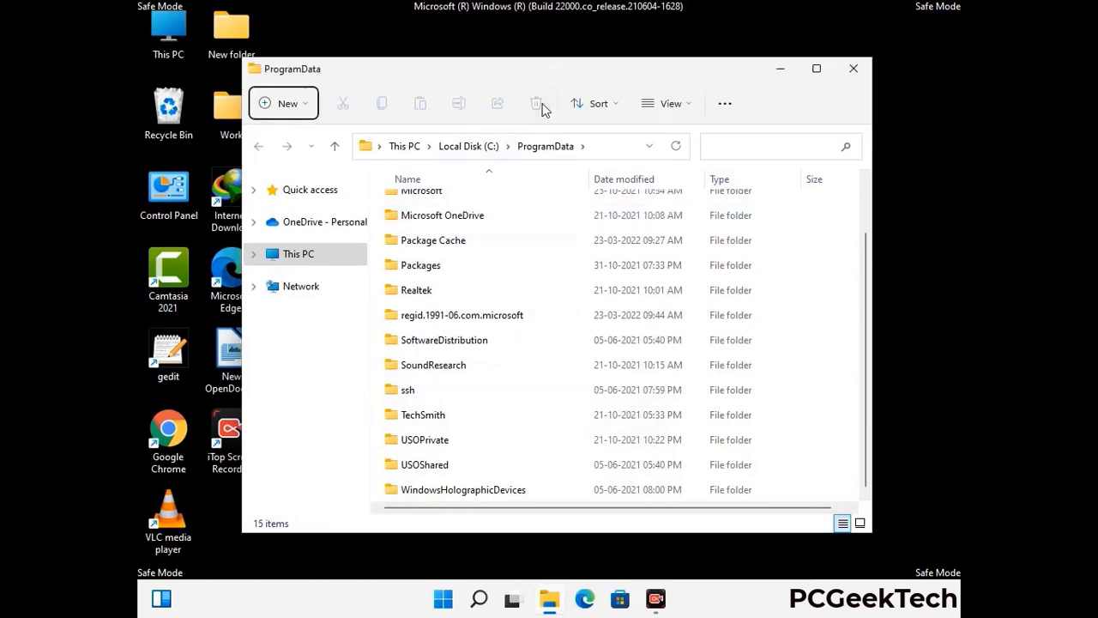
scroll(592, 326, up, 1)
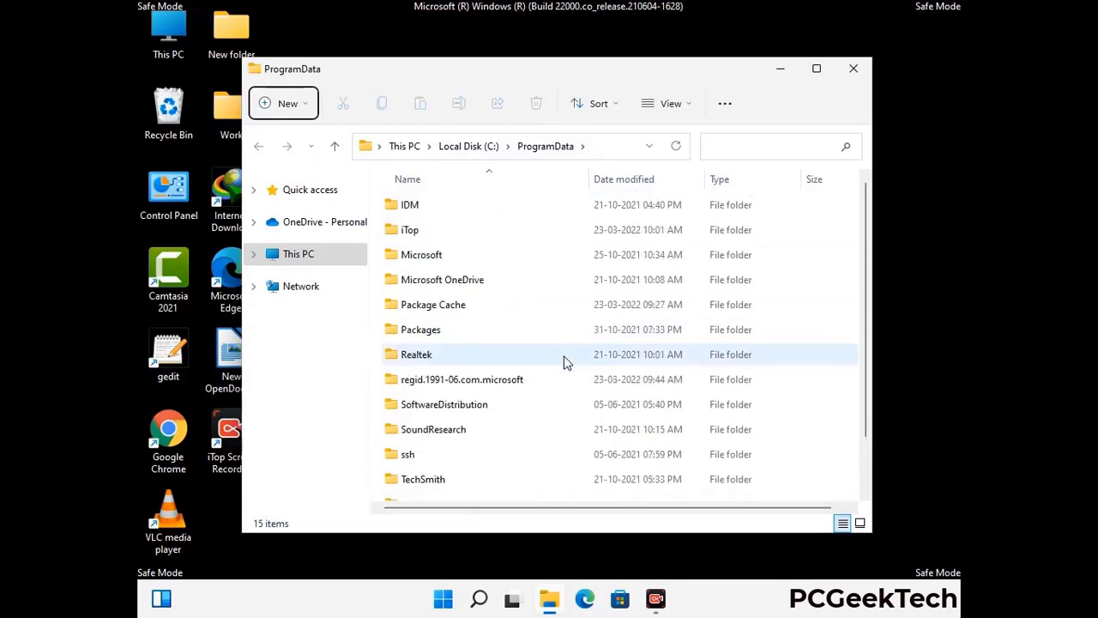
click(861, 70)
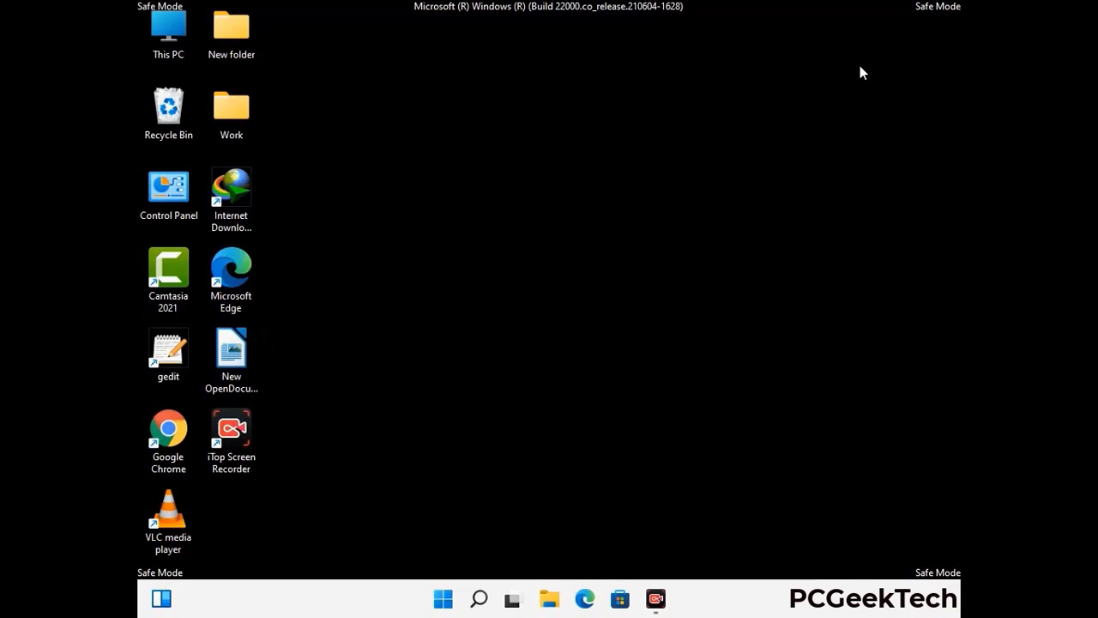
key(super+r)
drag(358, 400, 572, 222)
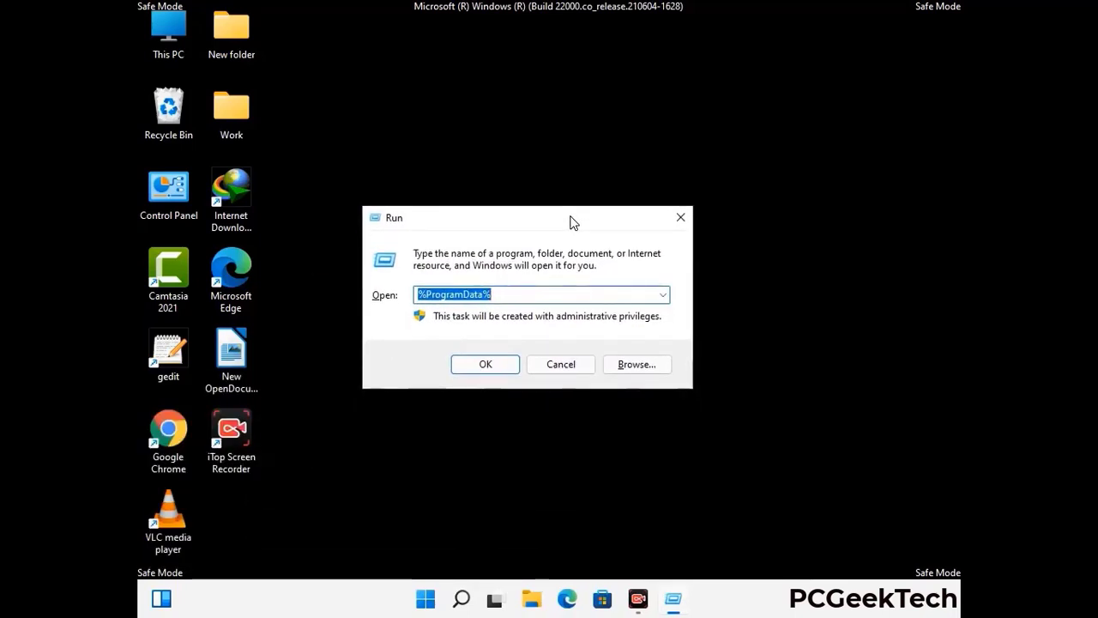
text(%WinDir%)
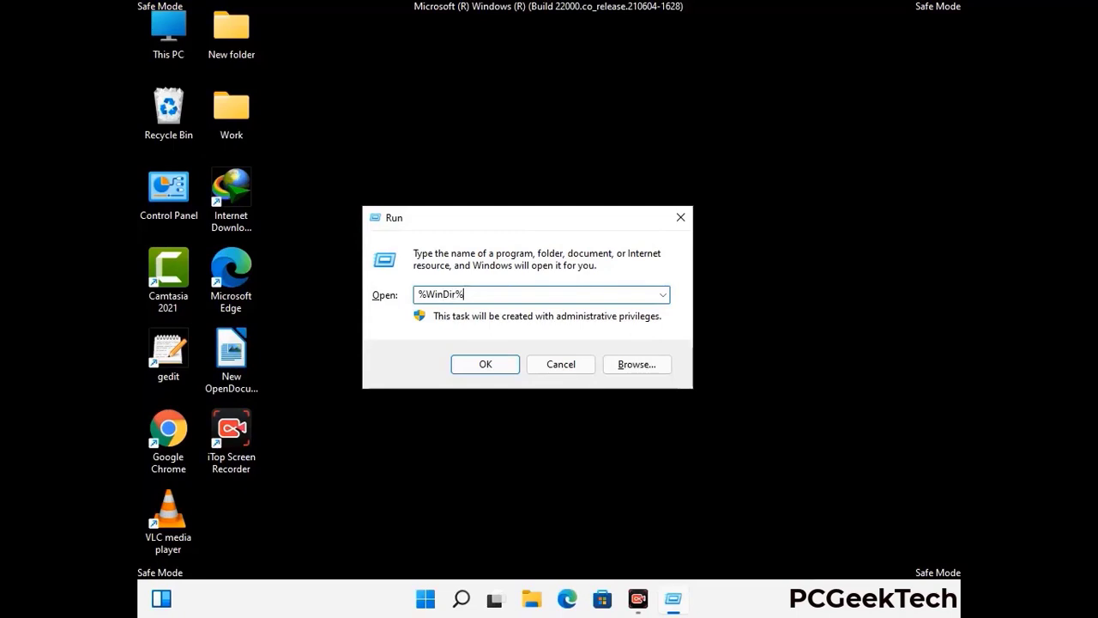
key(Return)
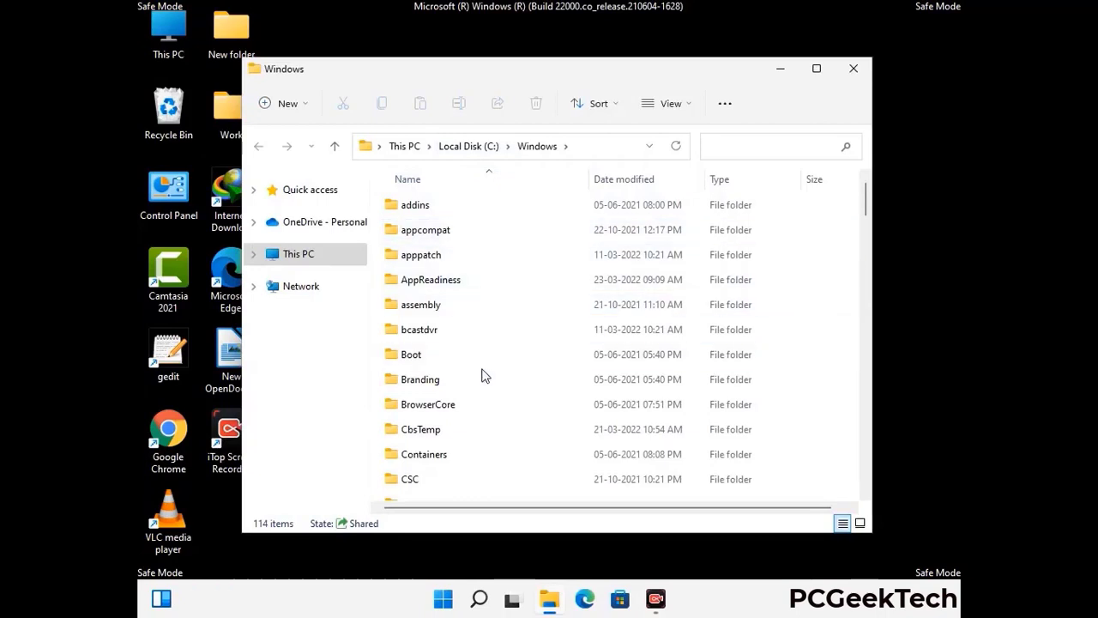
scroll(483, 374, down, 2)
scroll(483, 383, down, 1)
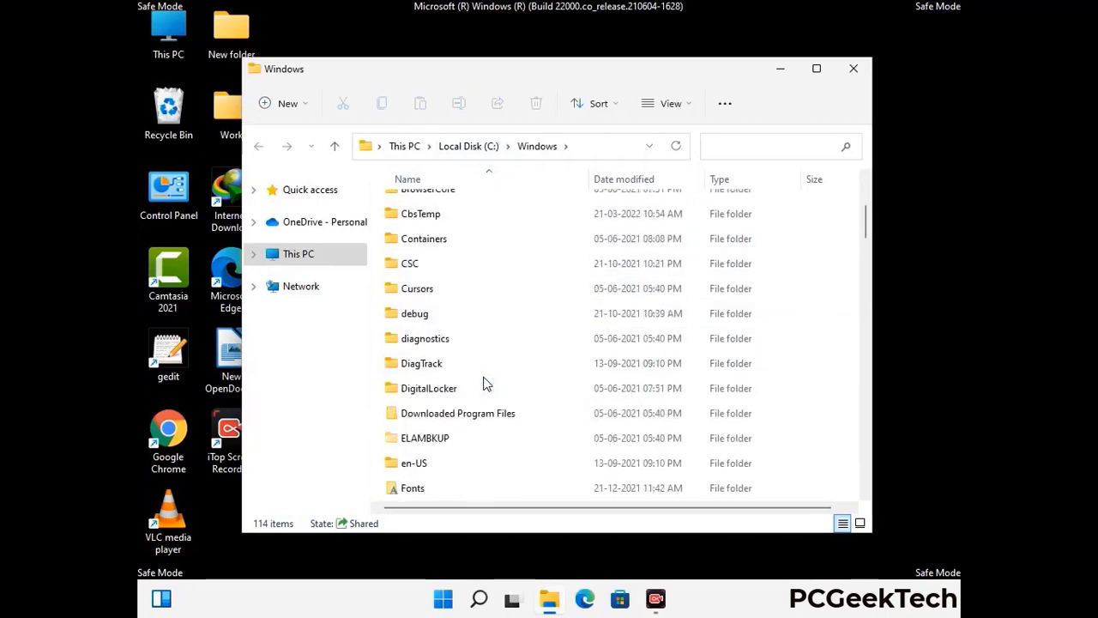
scroll(483, 383, down, 1)
scroll(483, 384, down, 4)
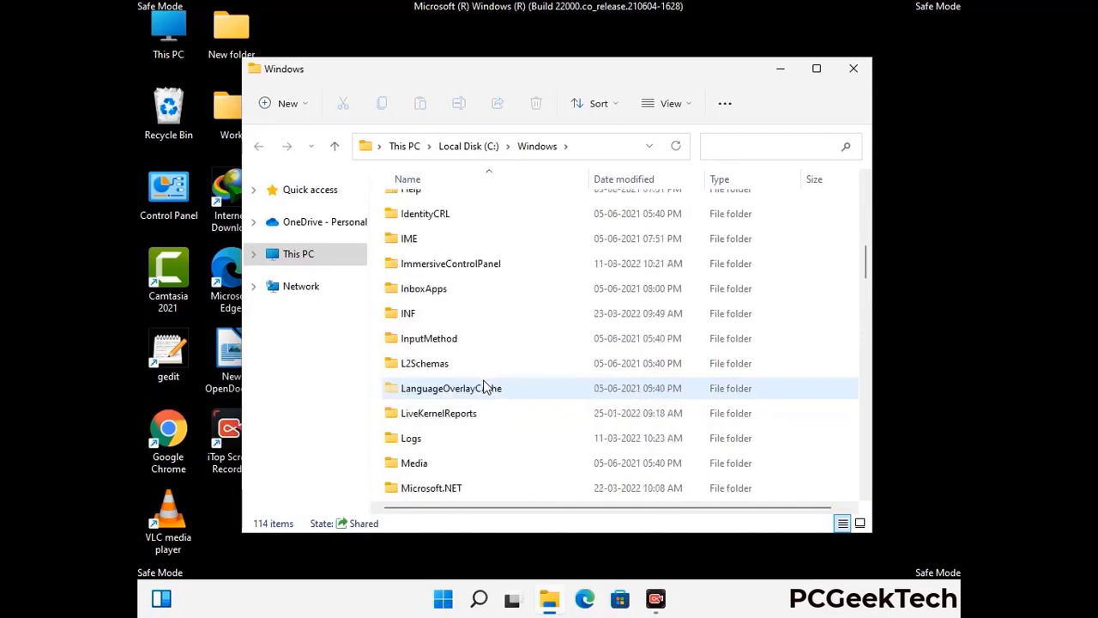
scroll(483, 387, down, 1)
scroll(483, 388, down, 6)
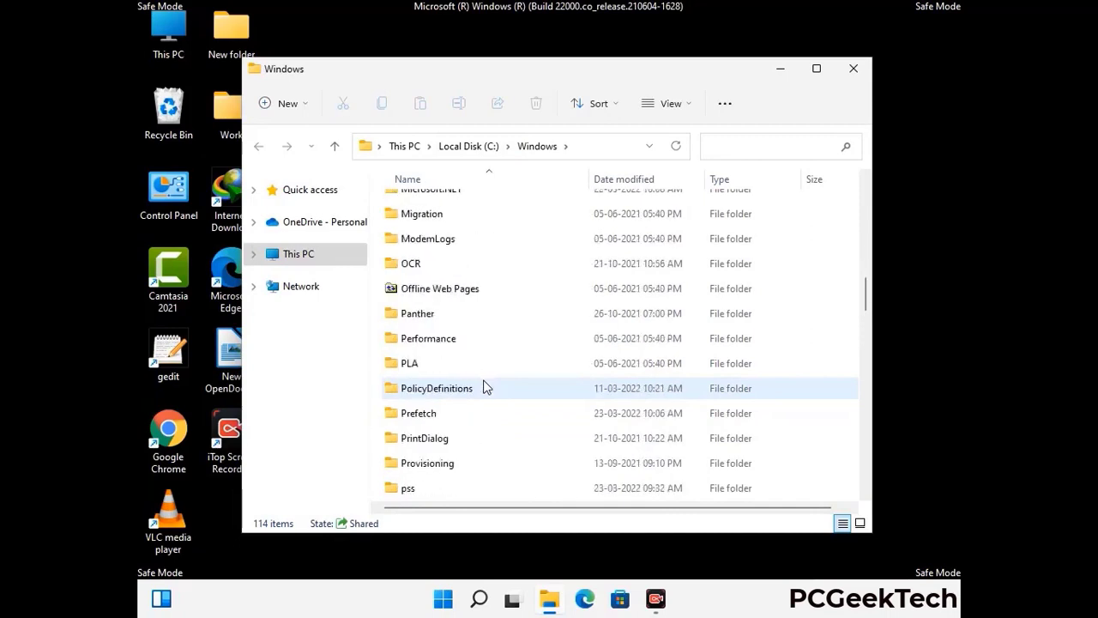
scroll(483, 388, down, 7)
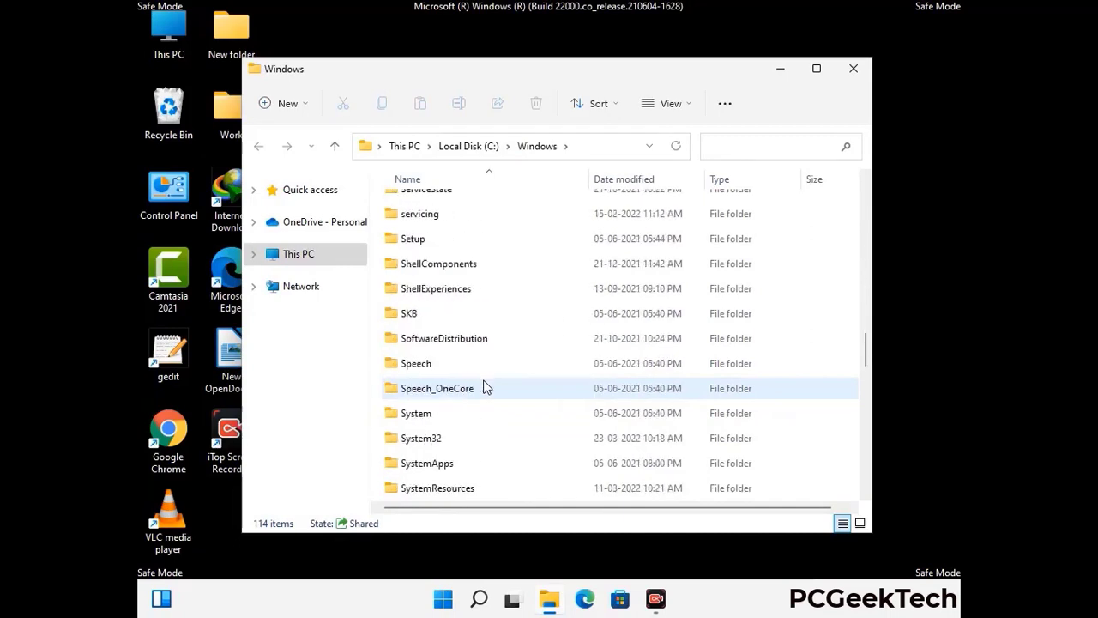
scroll(483, 388, down, 12)
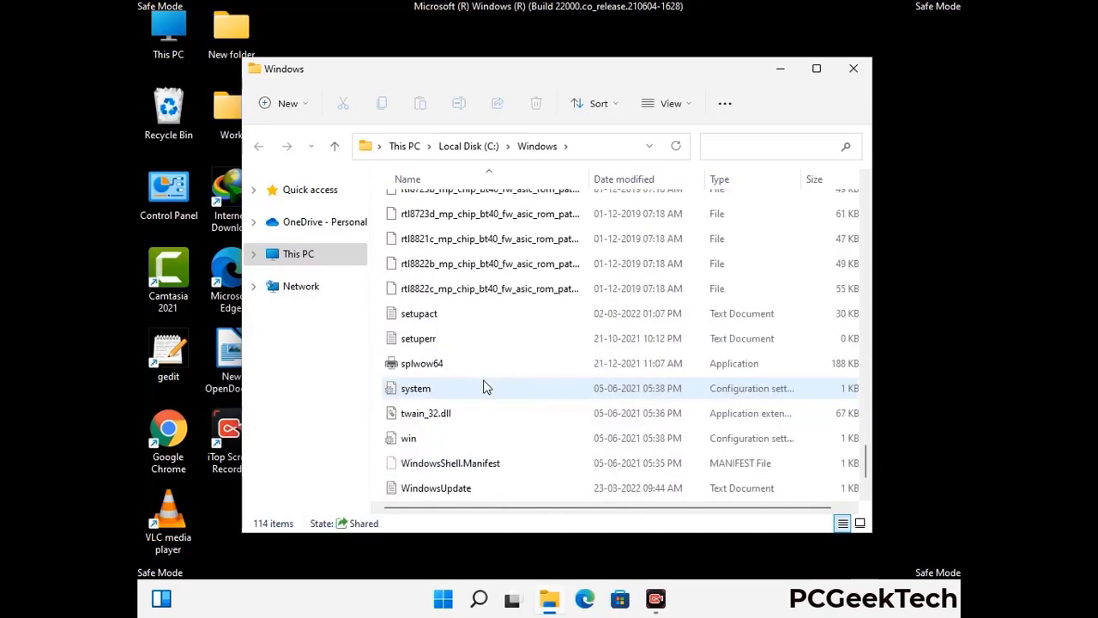
scroll(483, 387, down, 1)
scroll(483, 388, up, 13)
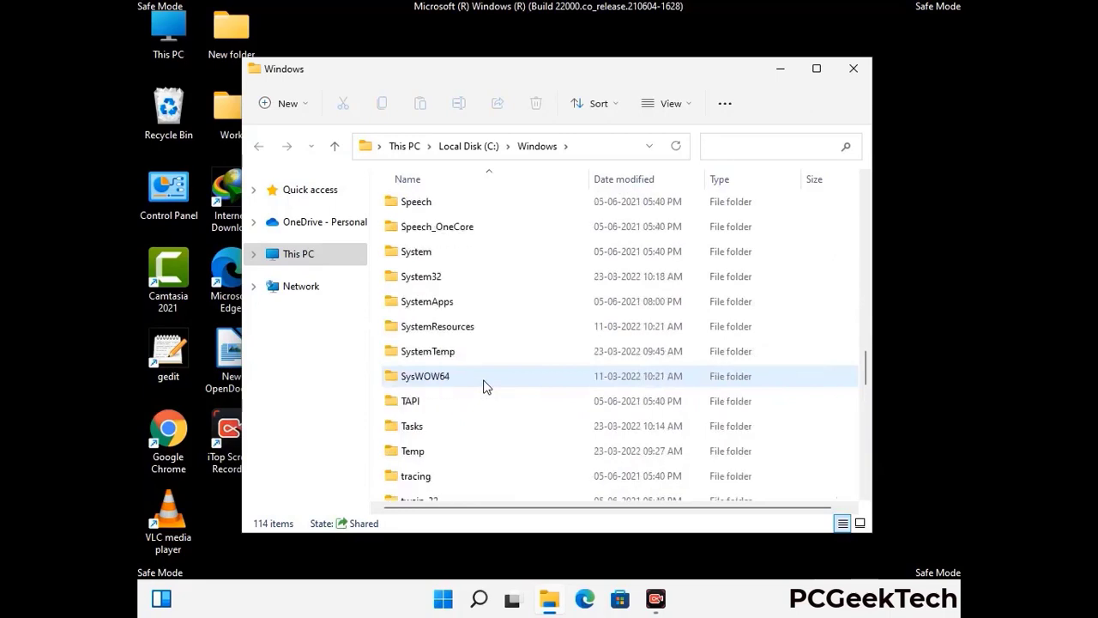
scroll(483, 388, up, 3)
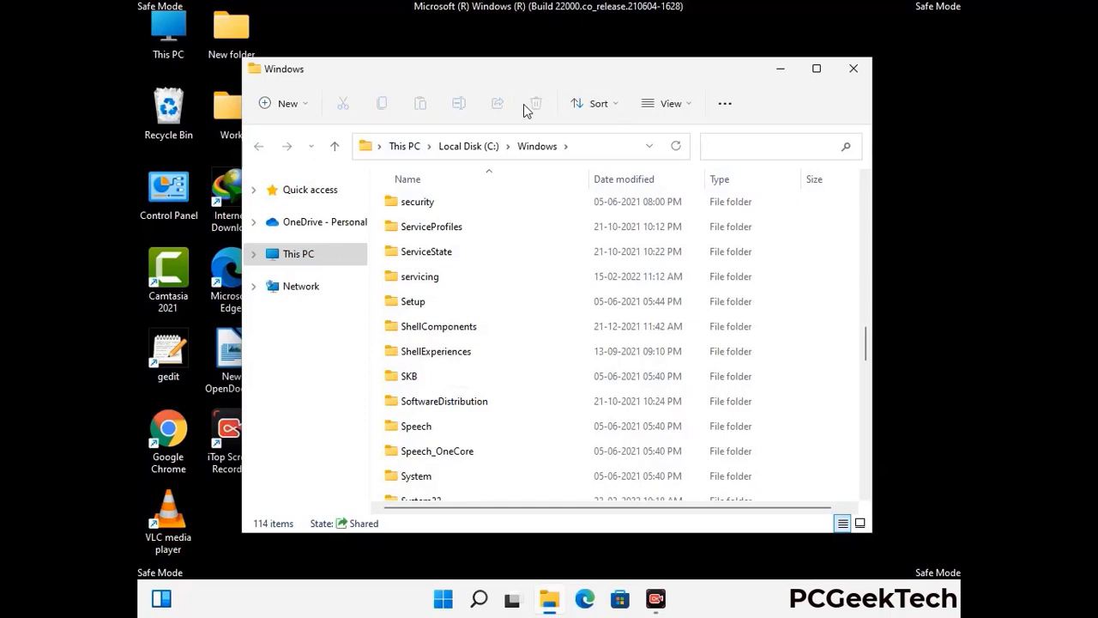
click(854, 69)
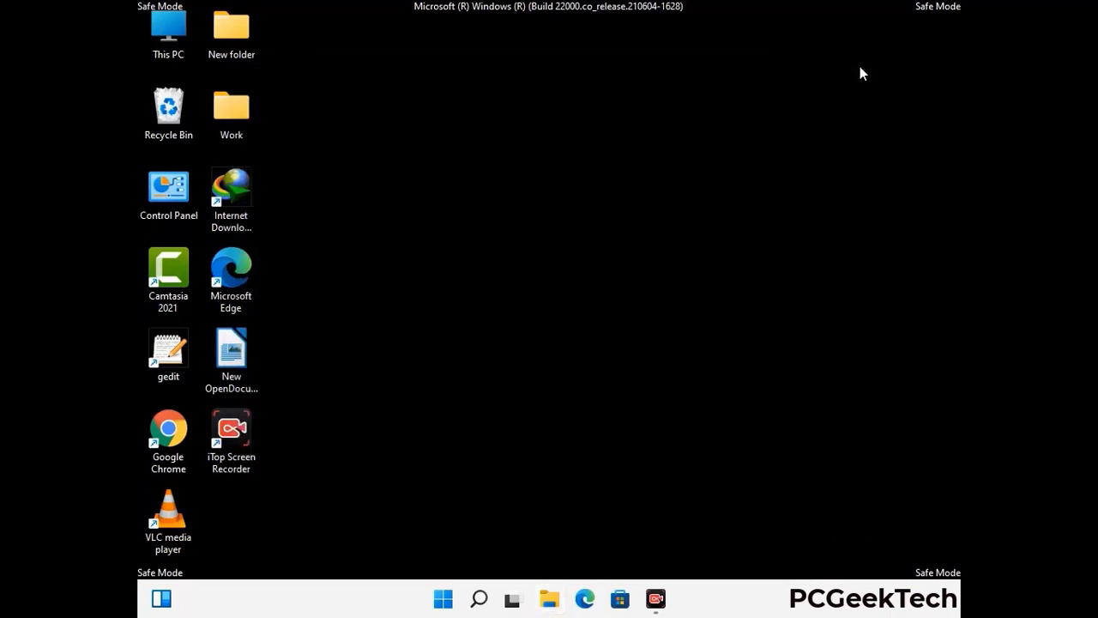
Run %temp% from the Run dialog to open the user's Temp folder.
key(super+r)
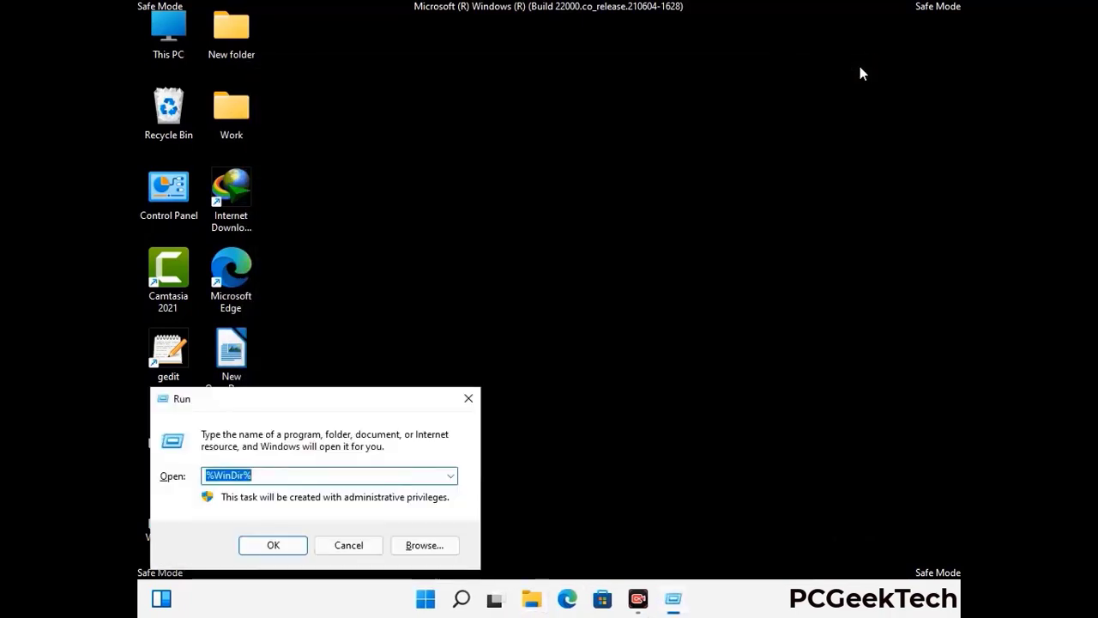
drag(368, 406, 623, 148)
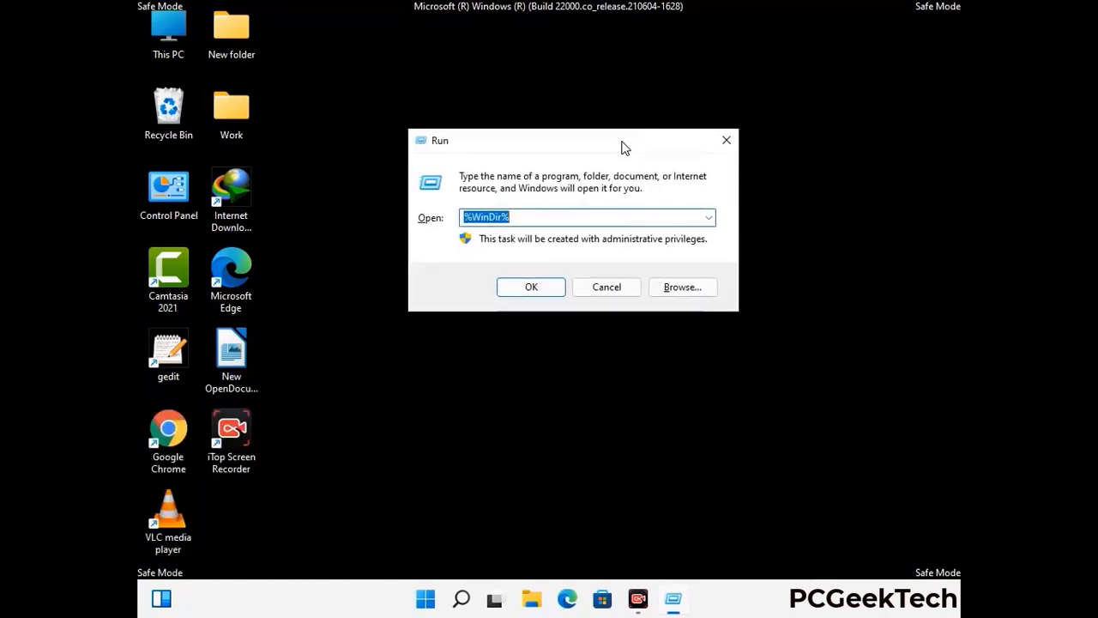
text(%temp%)
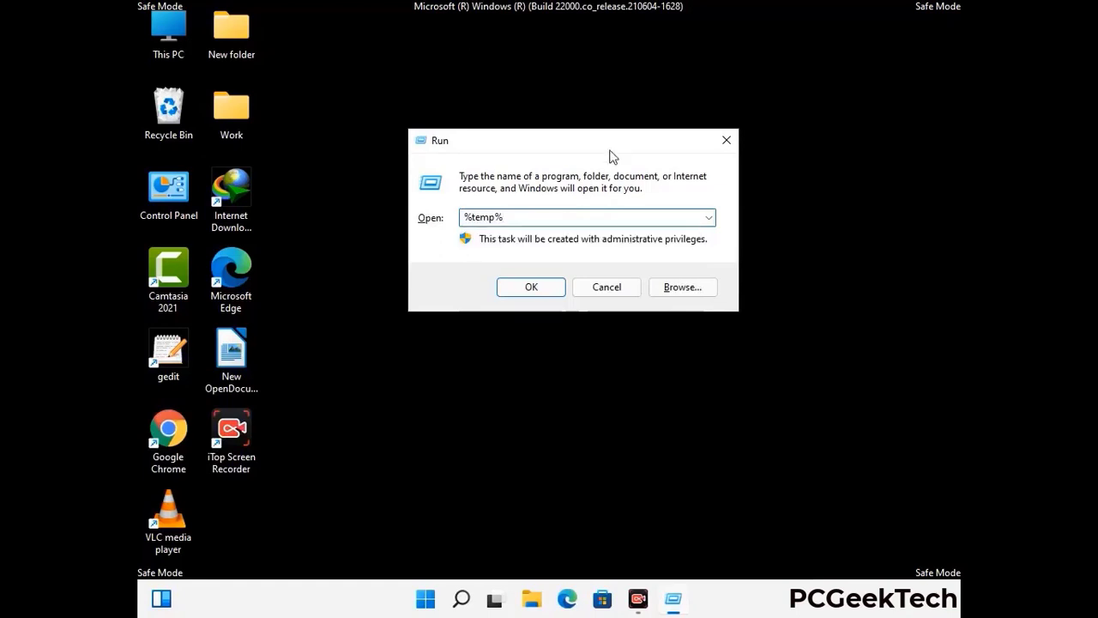
click(548, 284)
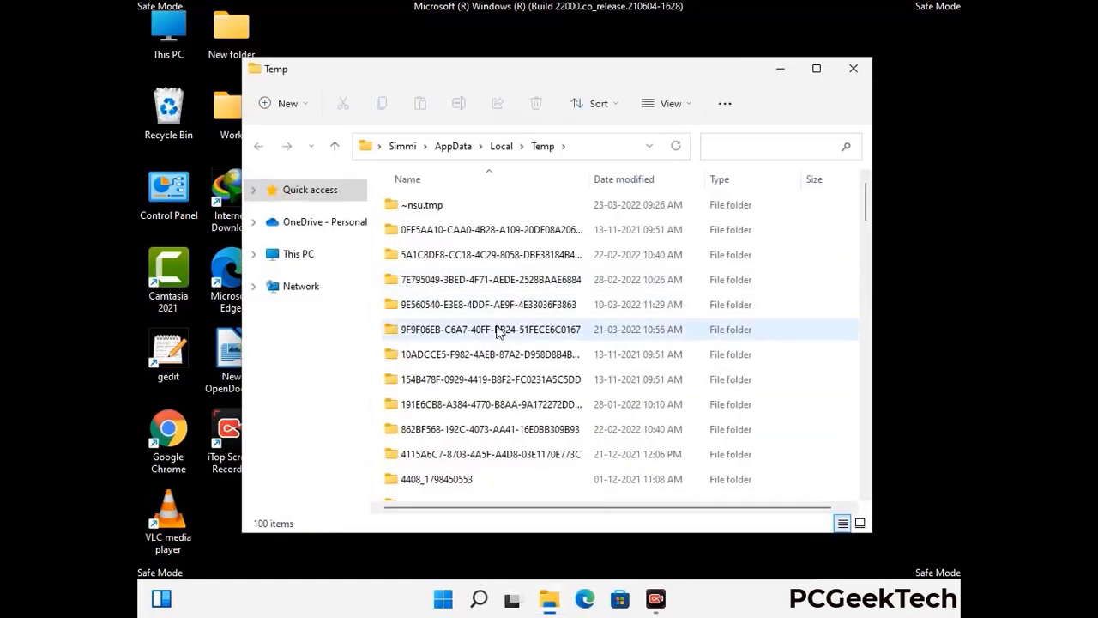
Select all 100 items in Temp and delete them.
click(499, 331)
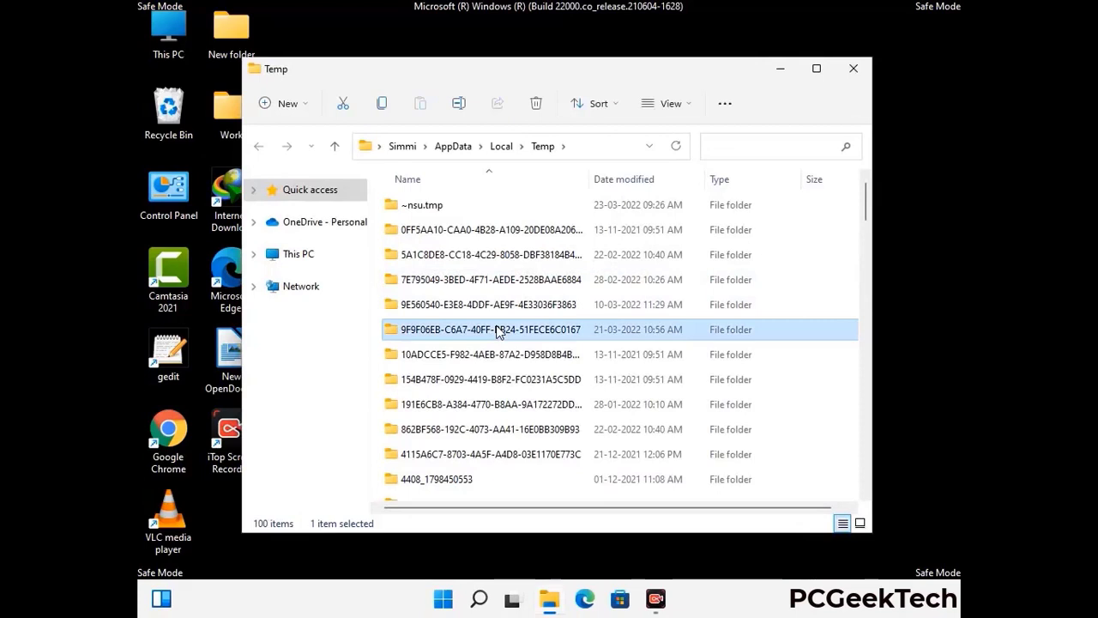
key(ctrl+a)
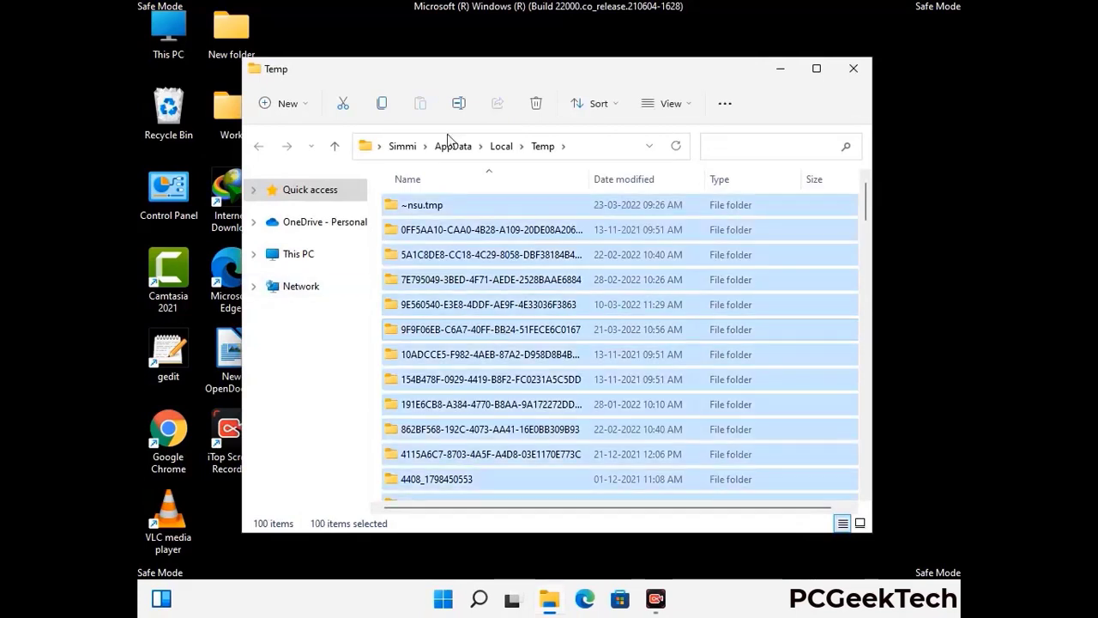
click(538, 104)
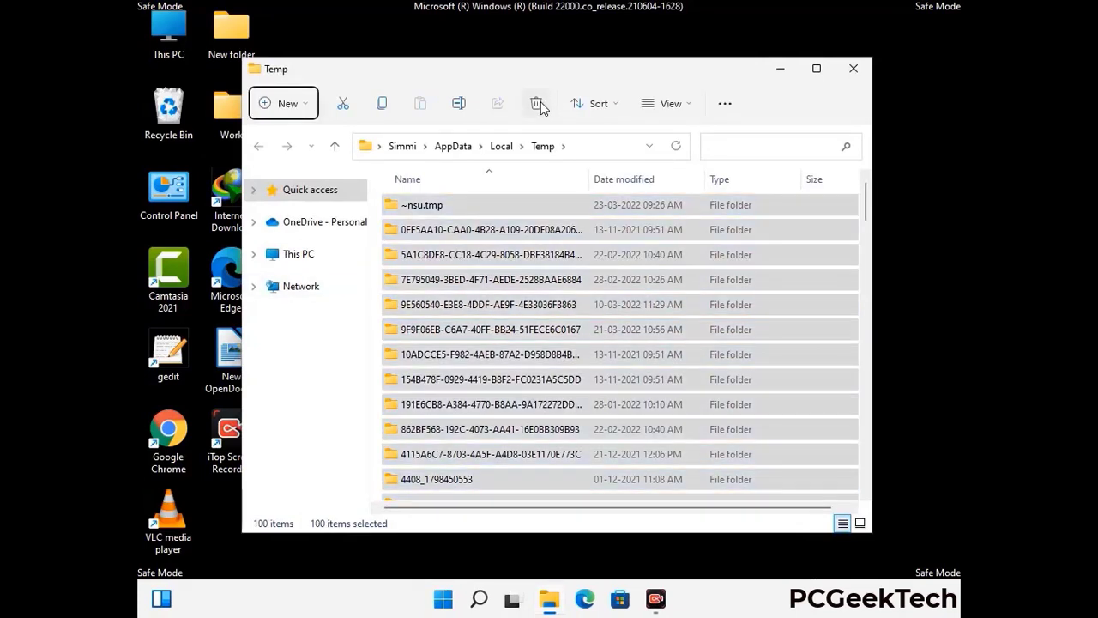
Close the user Temp window and open the Windows Temp folder with the Run command temp.
click(854, 69)
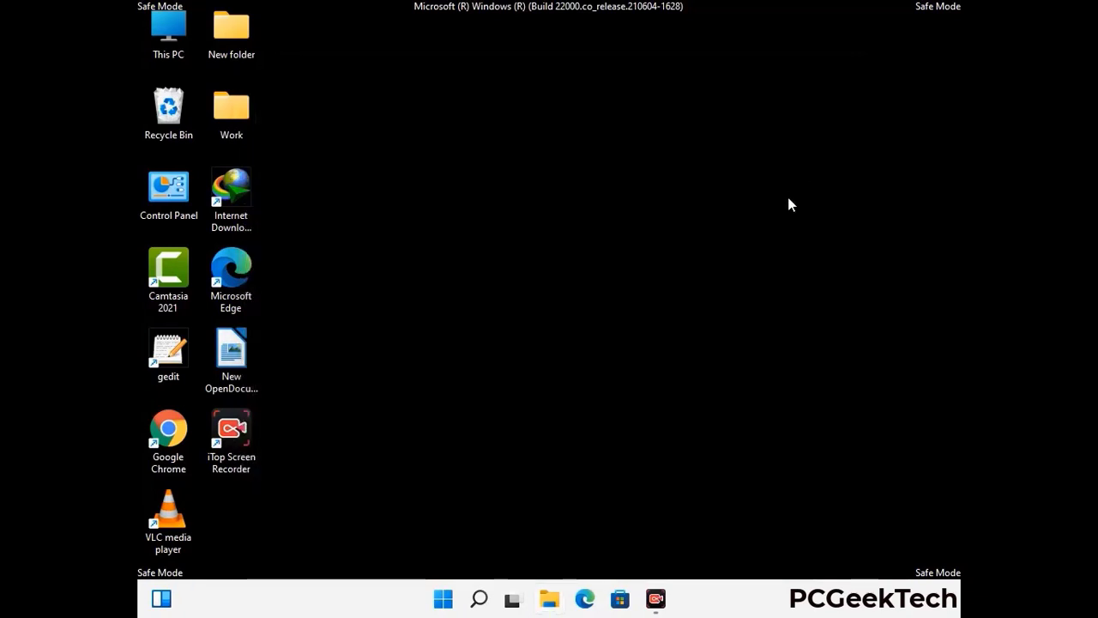
key(super+r)
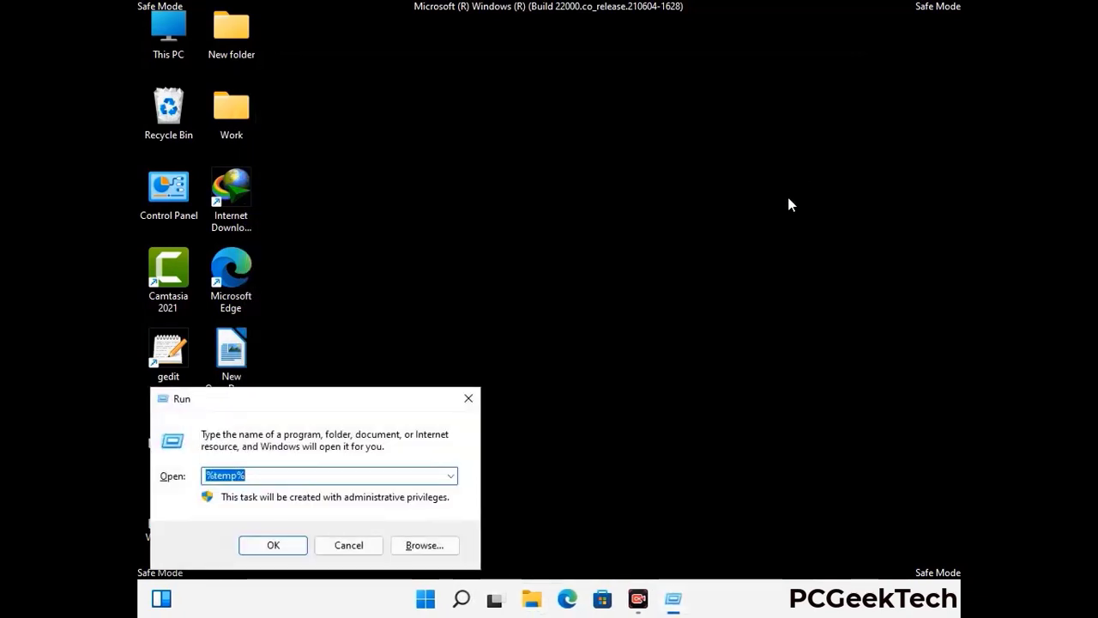
drag(370, 397, 623, 161)
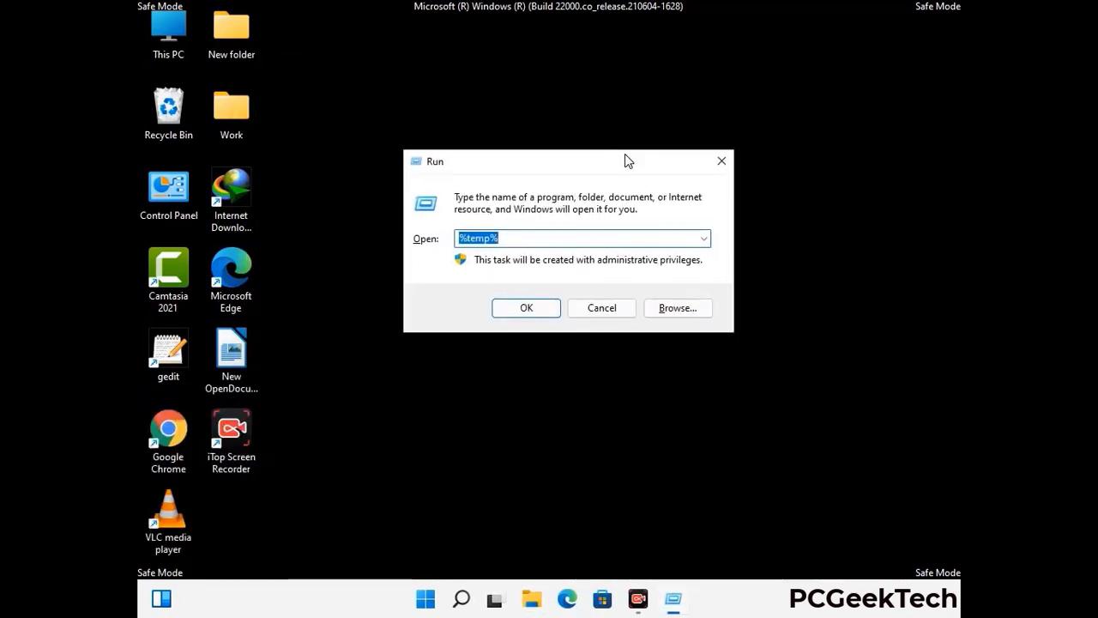
text(temp)
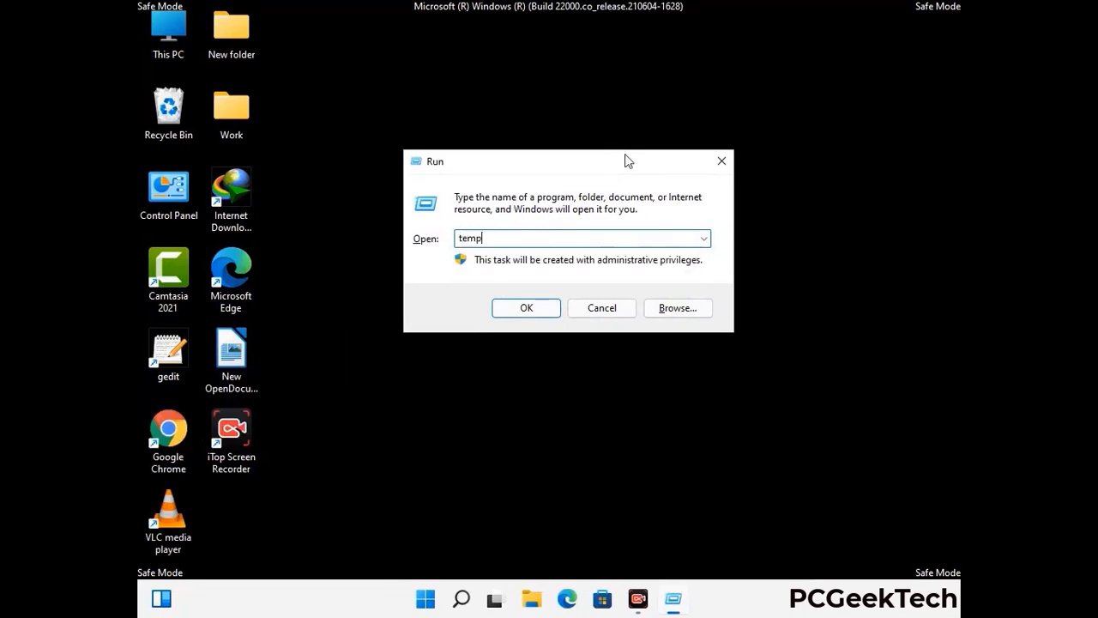
key(Return)
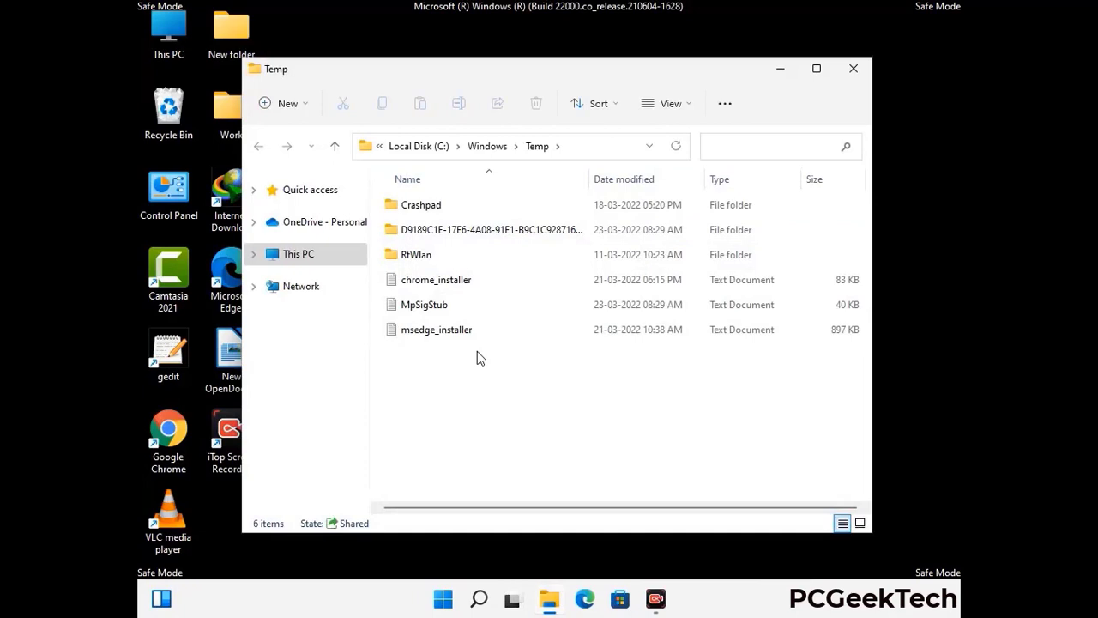
Delete all six items in Windows Temp and close the emptied folder.
key(ctrl+a)
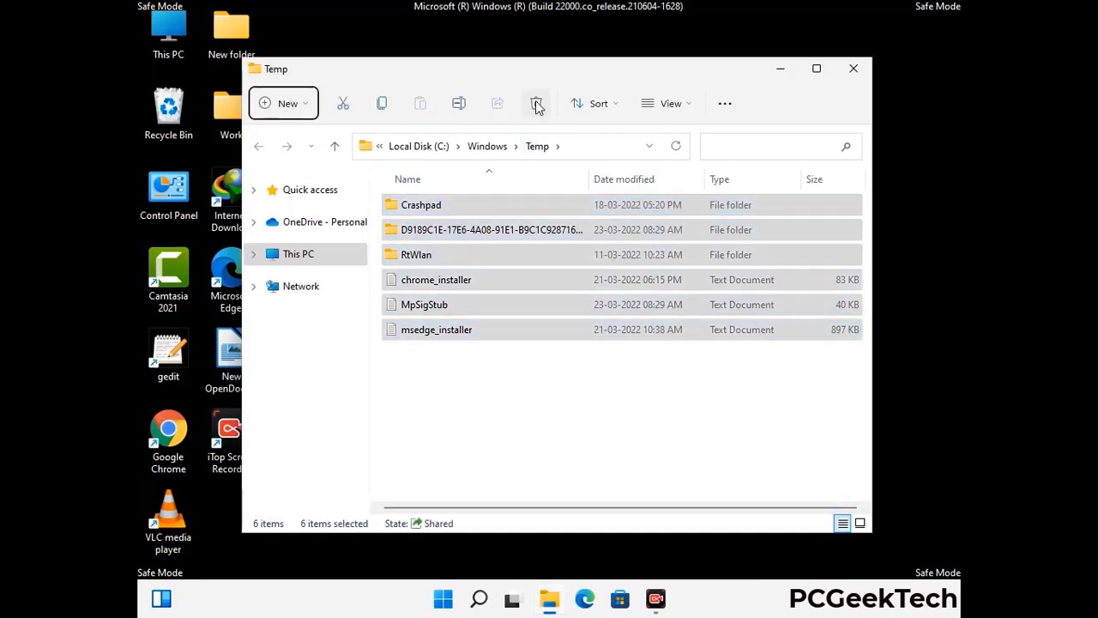
click(536, 103)
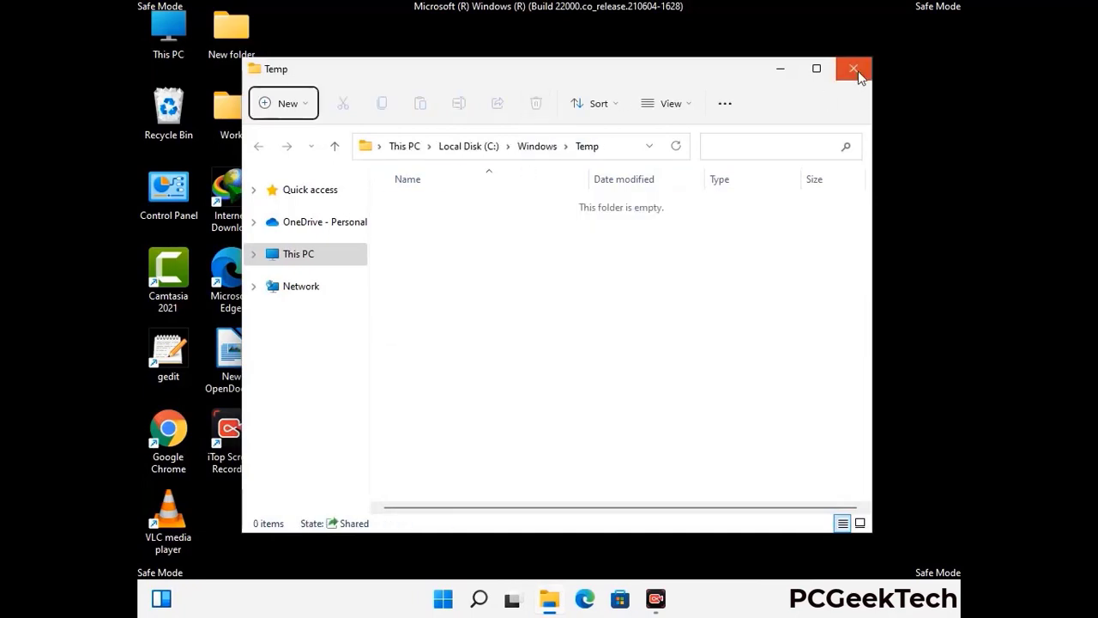
click(854, 70)
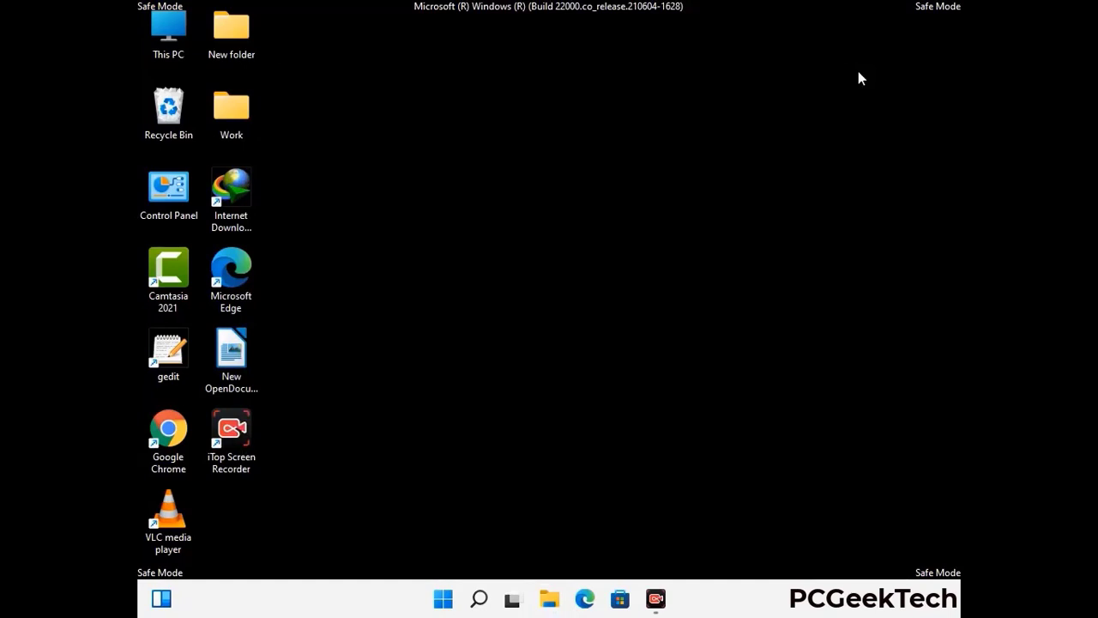
Launch Registry Editor by running reged from the Run dialog.
key(super+r)
drag(335, 400, 568, 131)
text(reged)
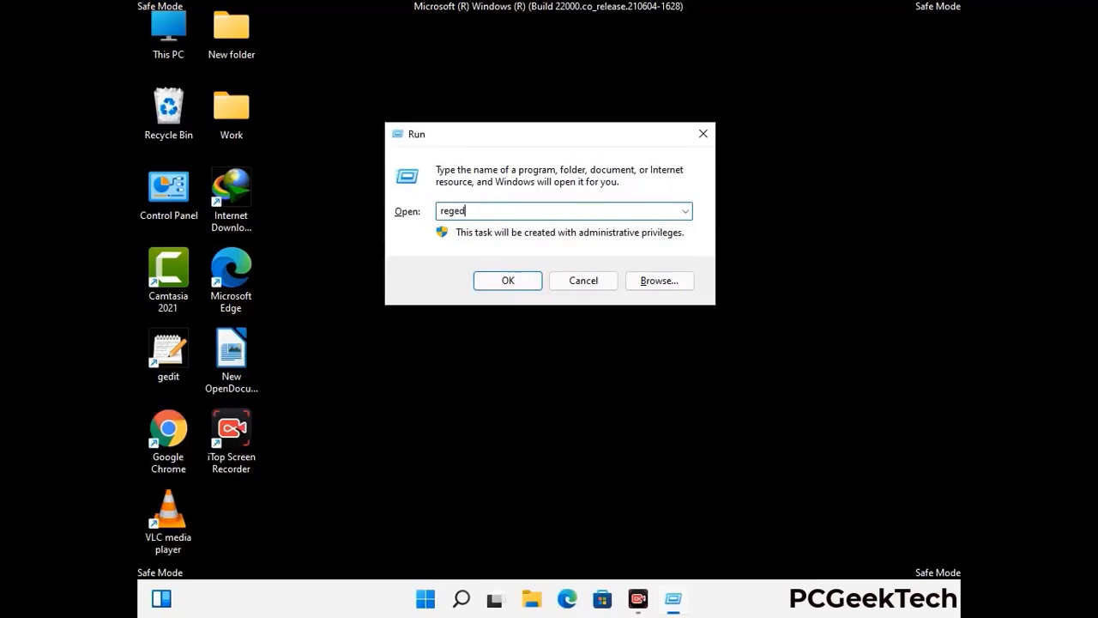
key(Return)
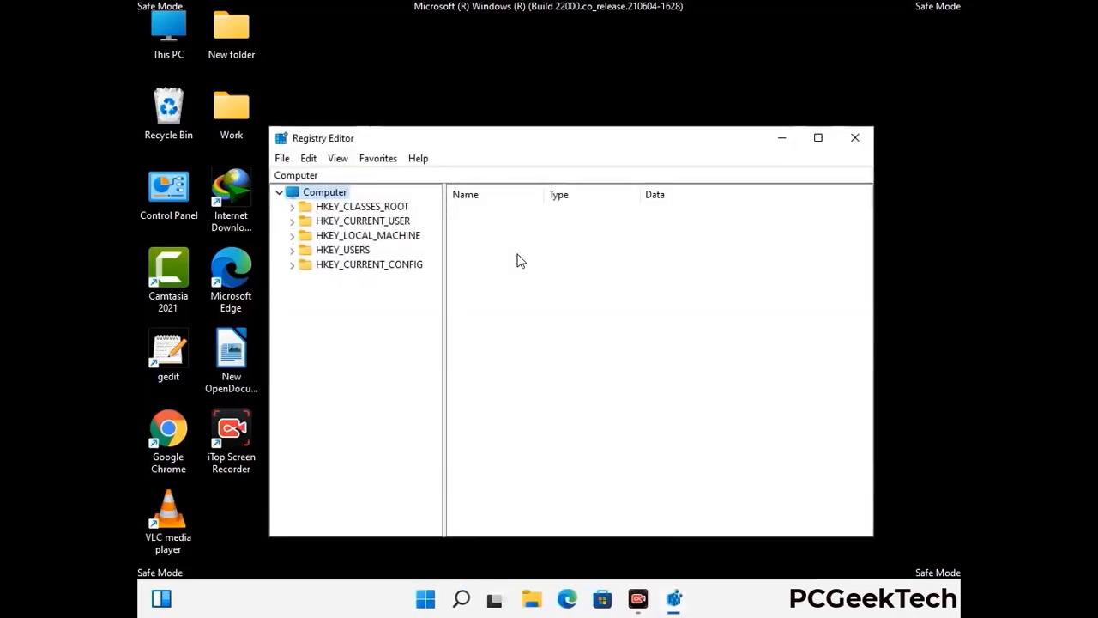
Expand HKEY_CURRENT_USER\Software down to the Microsoft key.
click(369, 235)
click(292, 221)
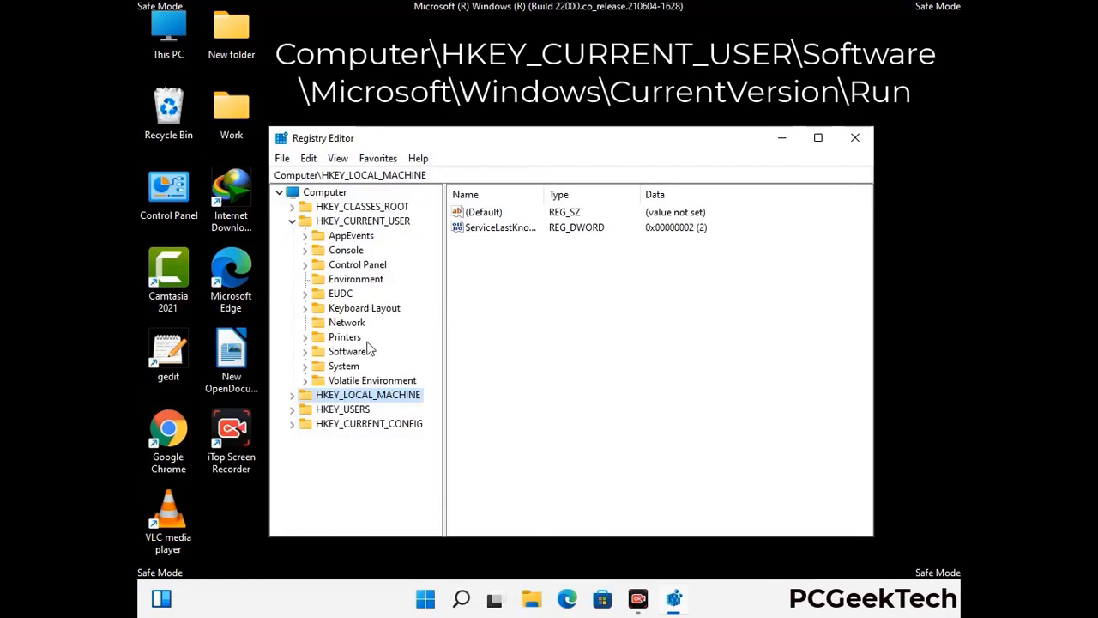
click(343, 353)
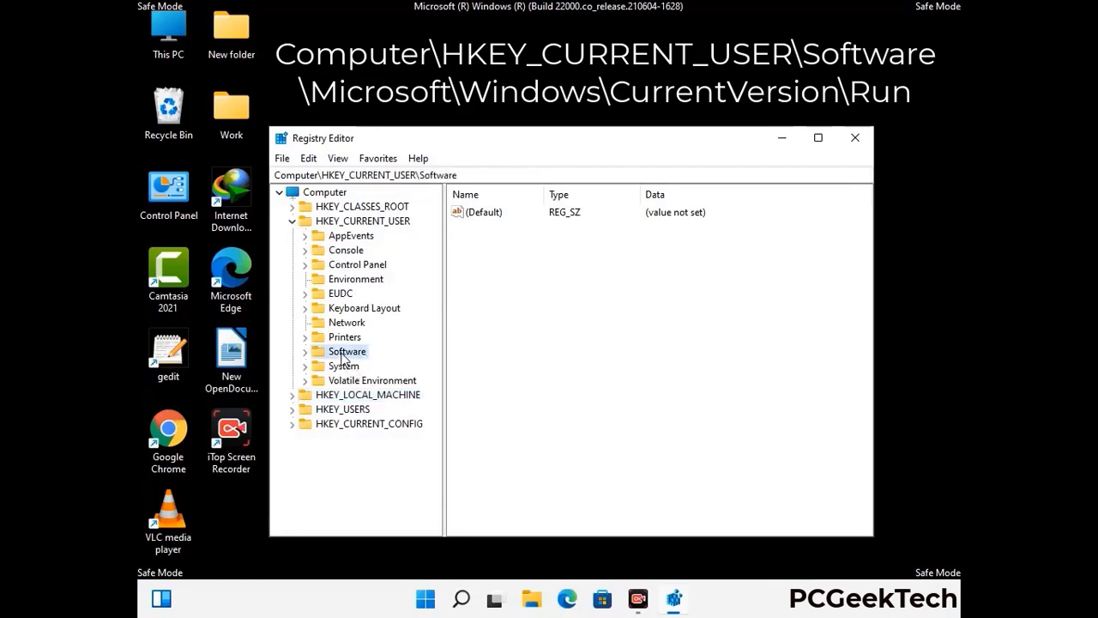
click(306, 353)
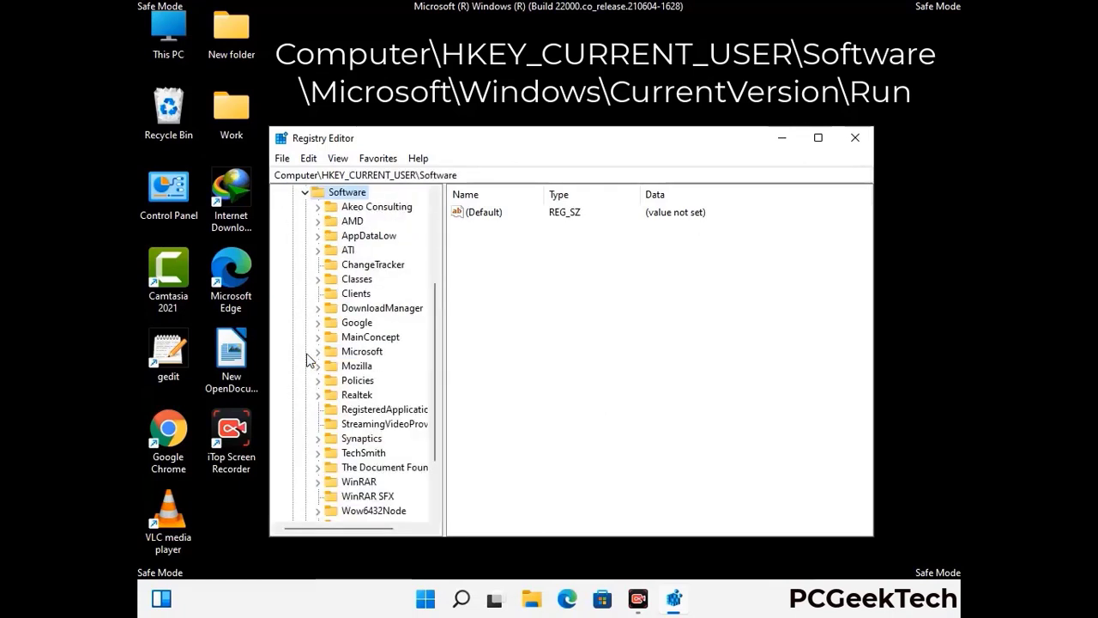
double_click(358, 354)
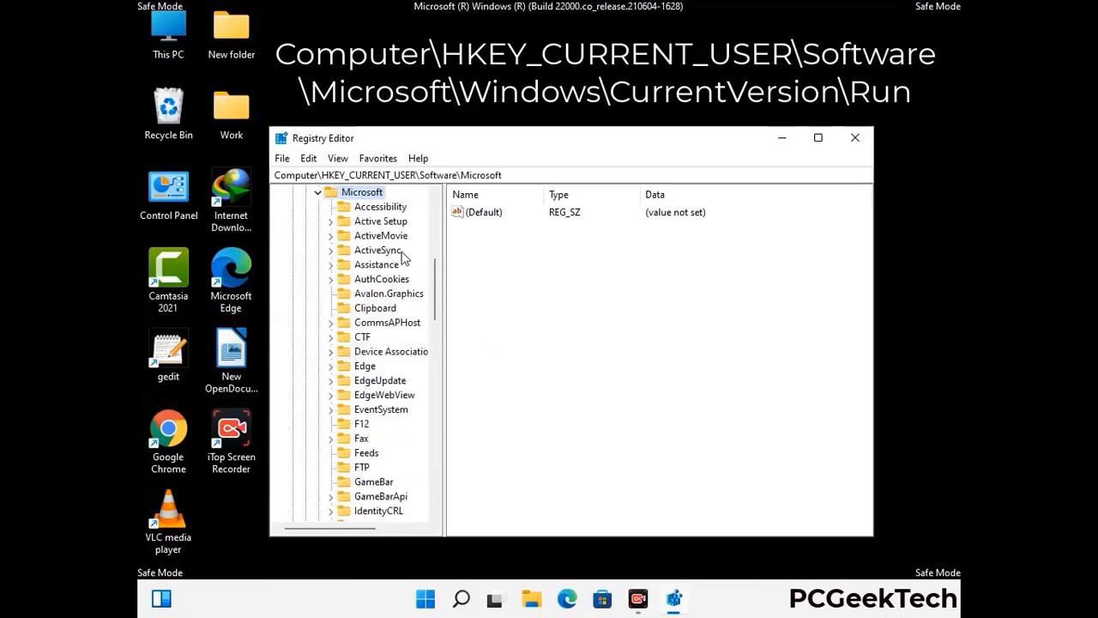
Drill into Windows\CurrentVersion and select the Run key to list its startup values.
scroll(397, 375, down, 4)
scroll(398, 374, down, 3)
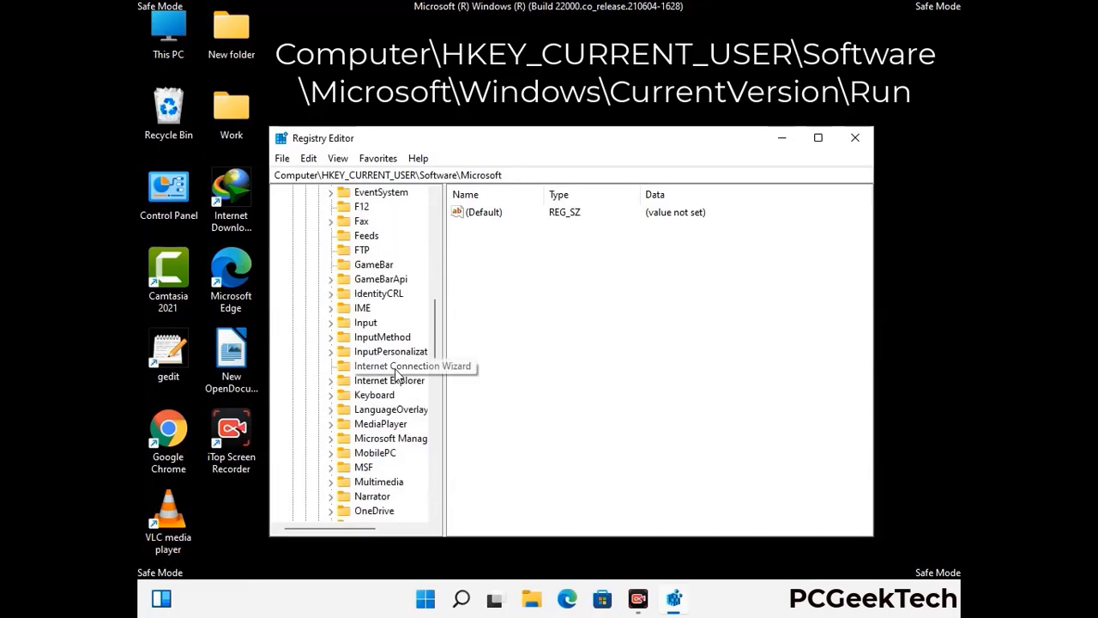
scroll(395, 375, down, 6)
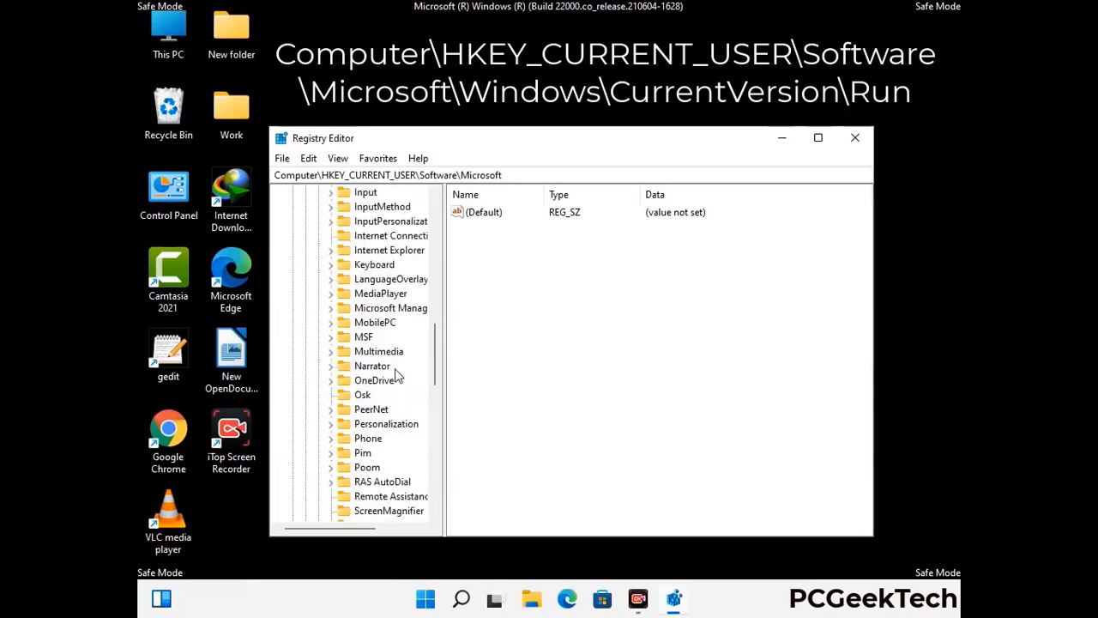
scroll(397, 375, down, 4)
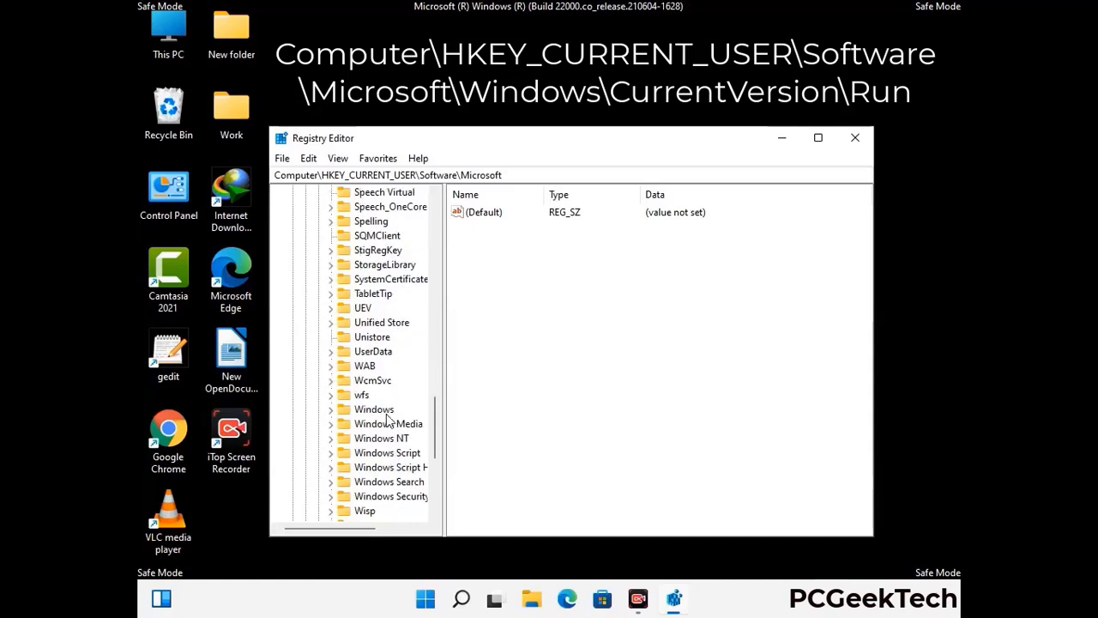
double_click(386, 411)
scroll(399, 407, down, 1)
double_click(398, 396)
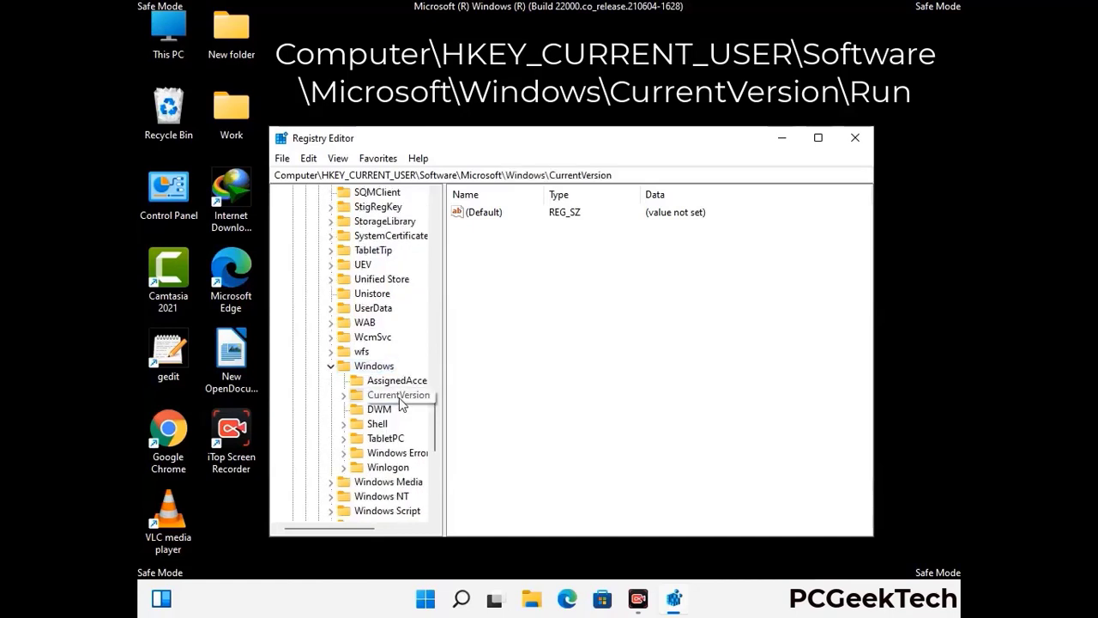
scroll(396, 377, down, 10)
scroll(395, 370, down, 4)
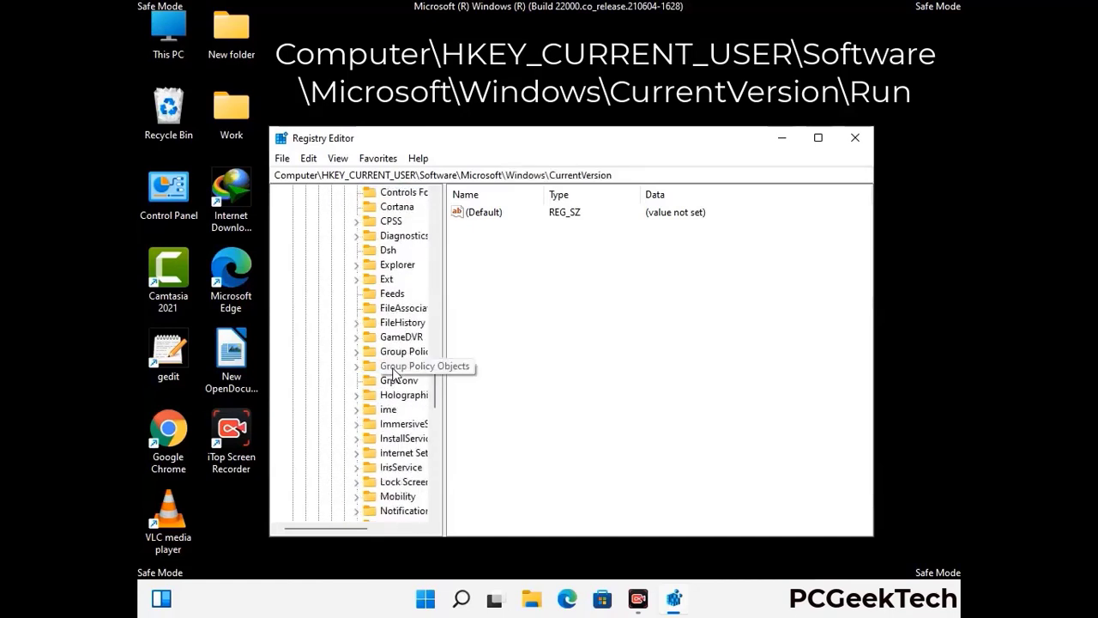
scroll(394, 374, down, 1)
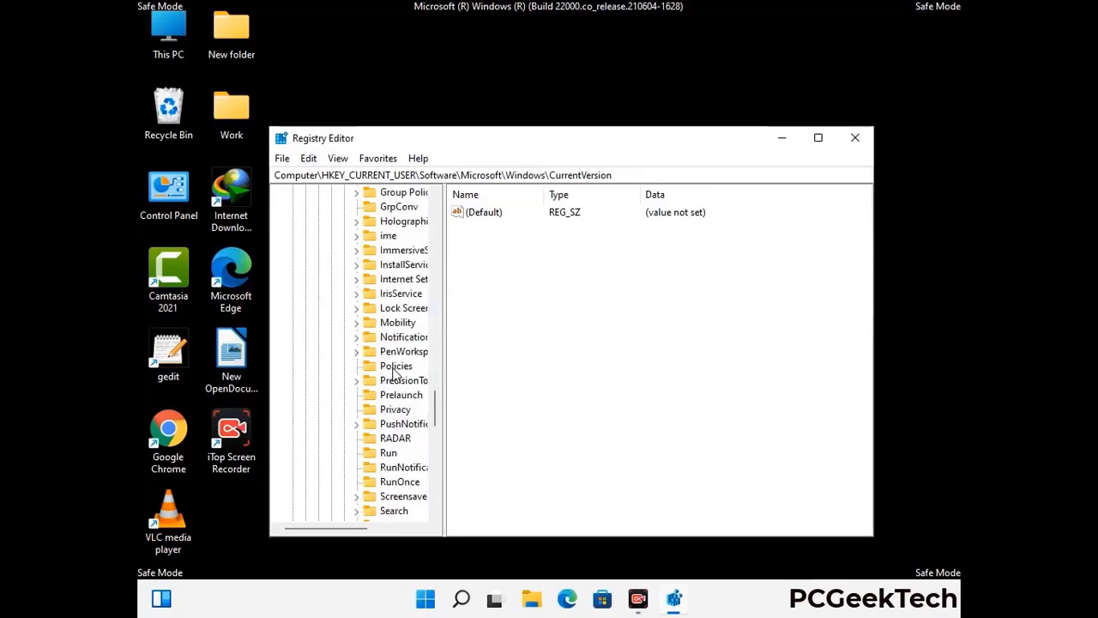
scroll(394, 370, down, 1)
click(389, 410)
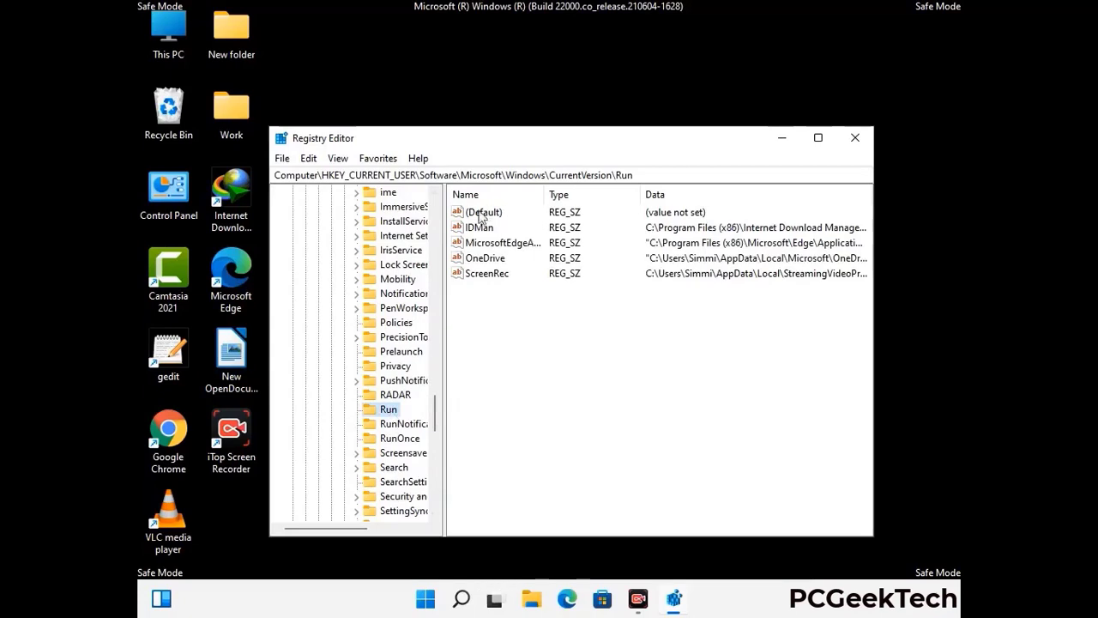
Delete the ScreenRec value from the Run key and confirm the deletion.
click(486, 275)
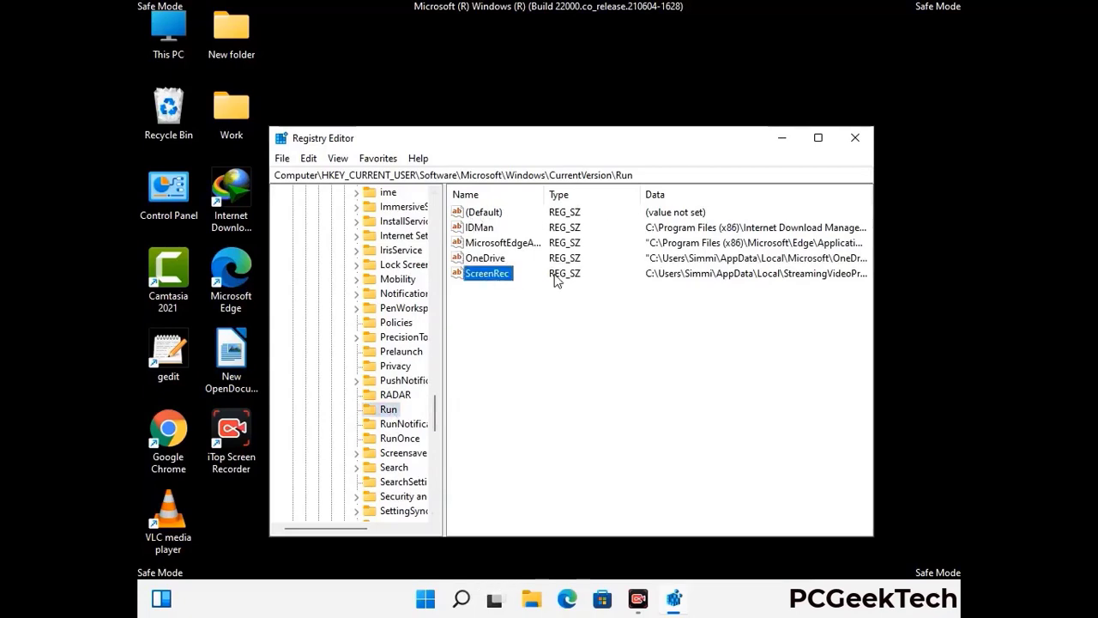
click(558, 277)
click(500, 274)
right_click(496, 281)
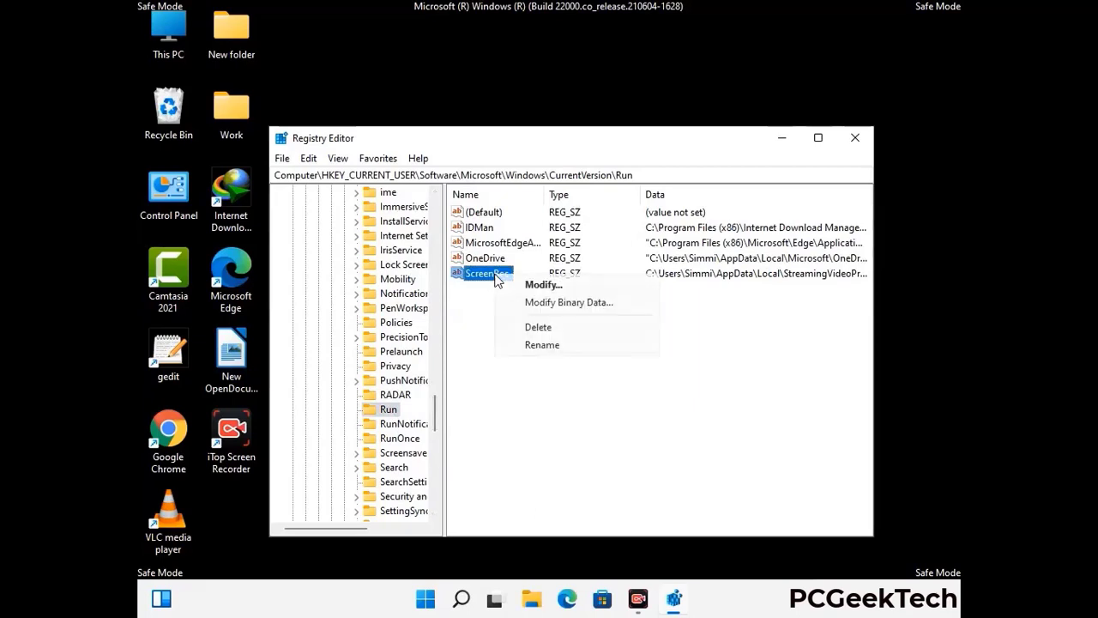
click(526, 326)
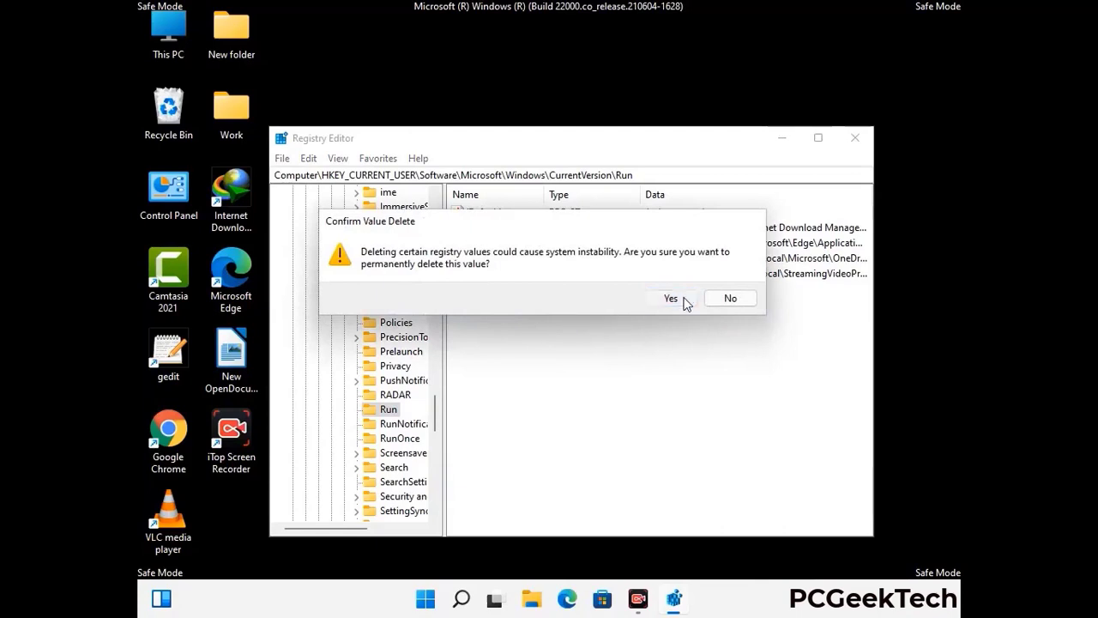
click(684, 300)
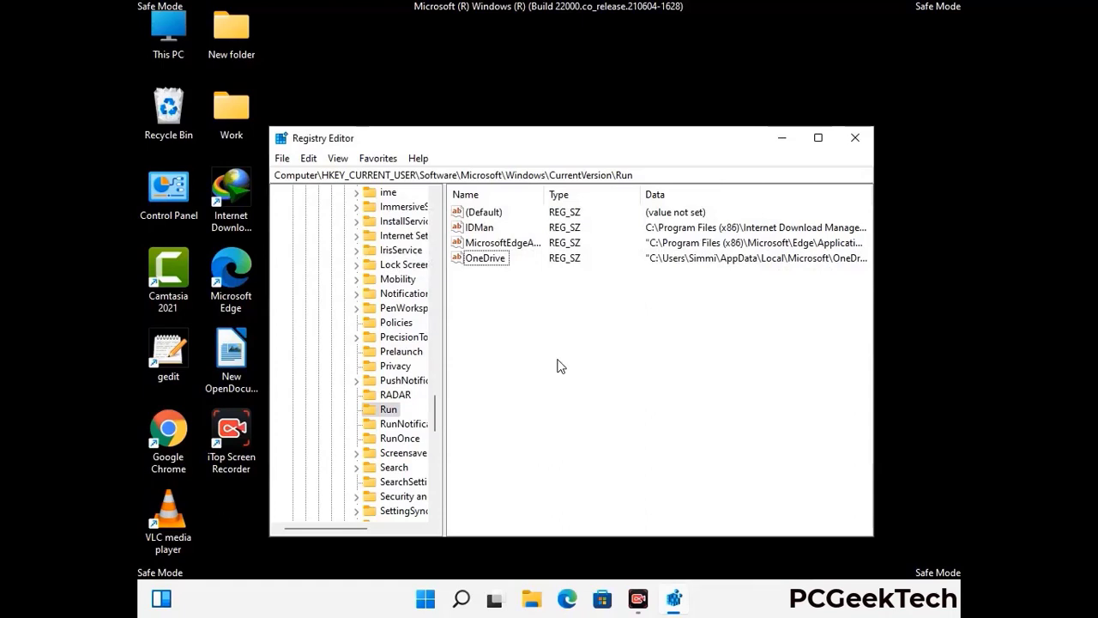
Search the registry for 'Virus Name', then close the Find dialog and Registry Editor.
key(ctrl+f)
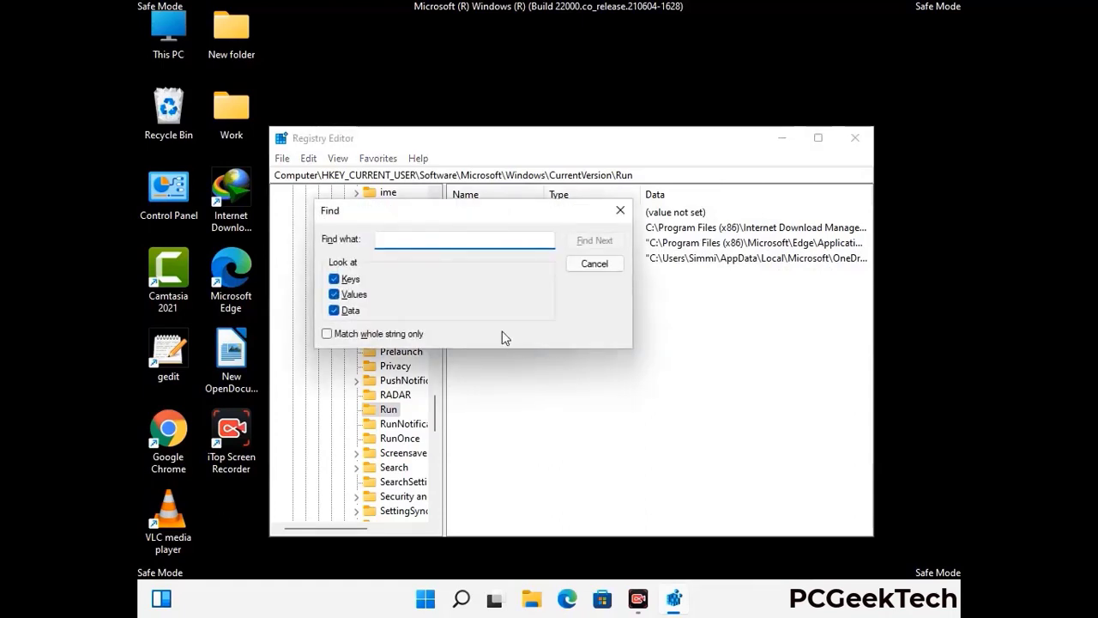
text(Virus Name)
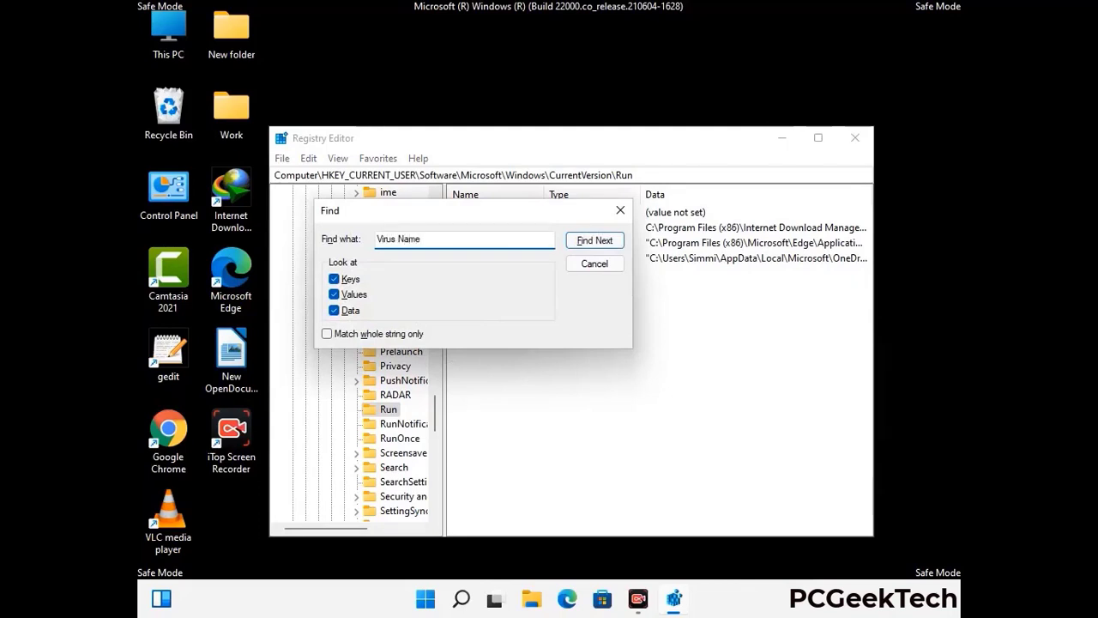
click(583, 244)
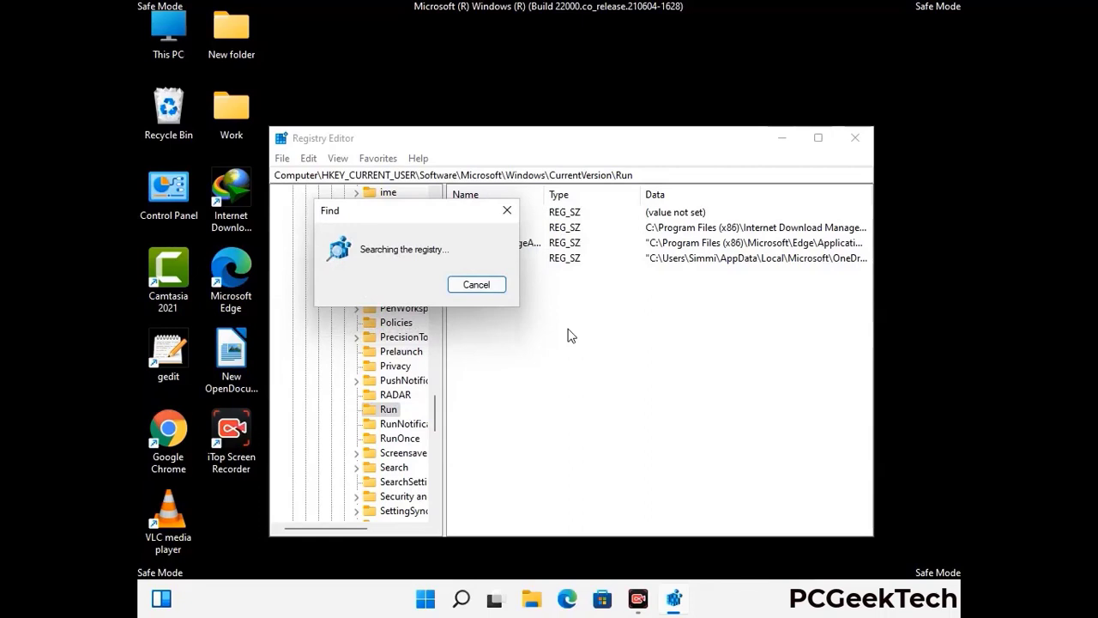
click(508, 211)
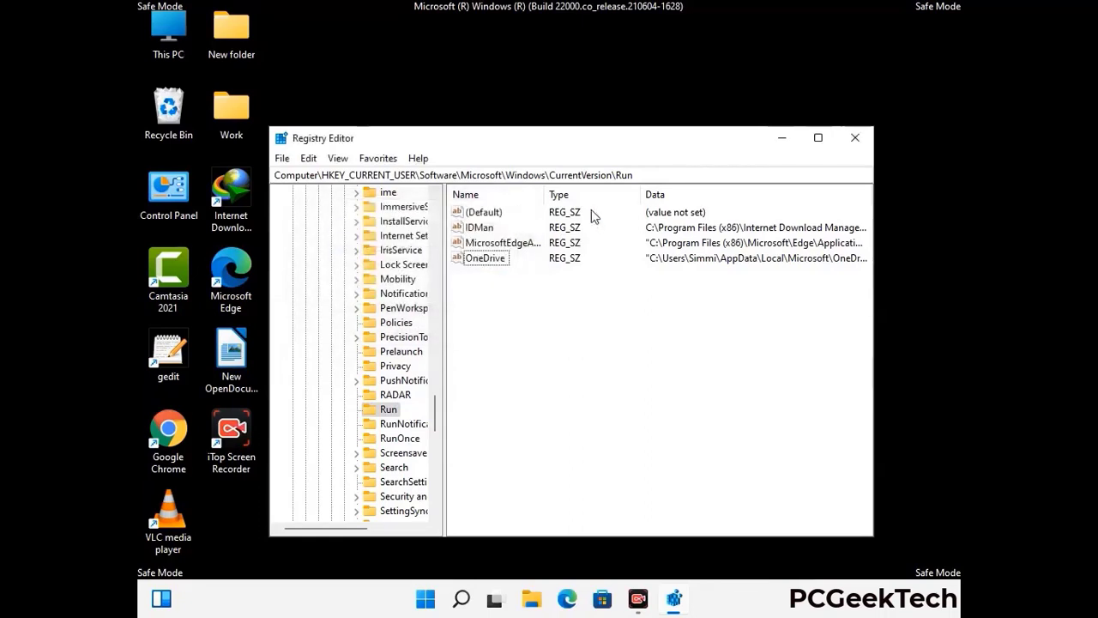
click(856, 142)
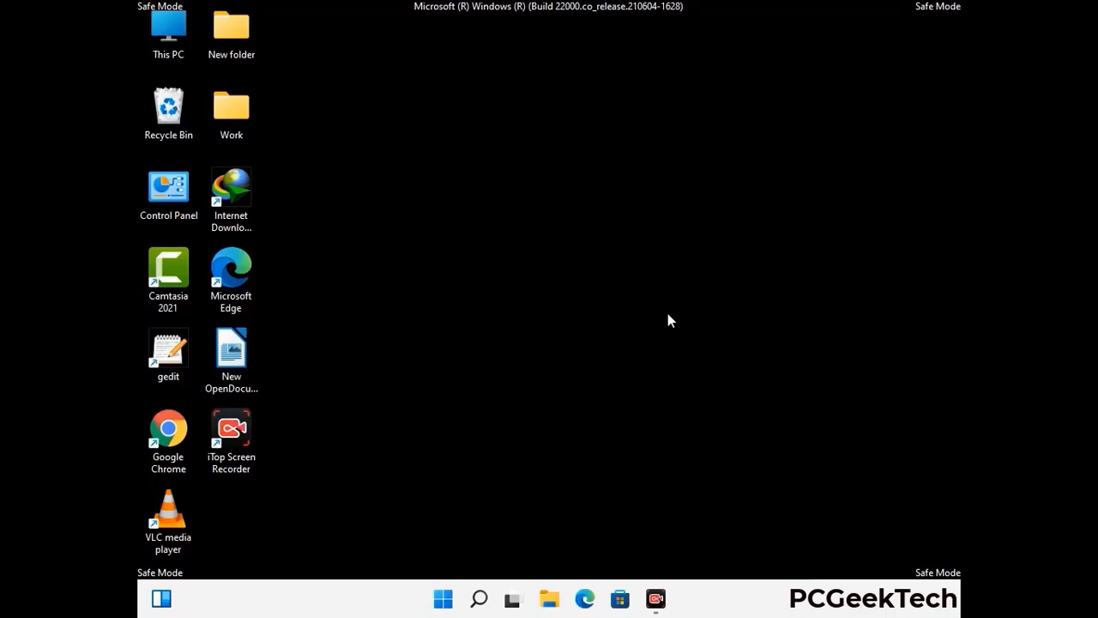
Run msconfig and uncheck Safe boot on the Boot tab.
key(super+r)
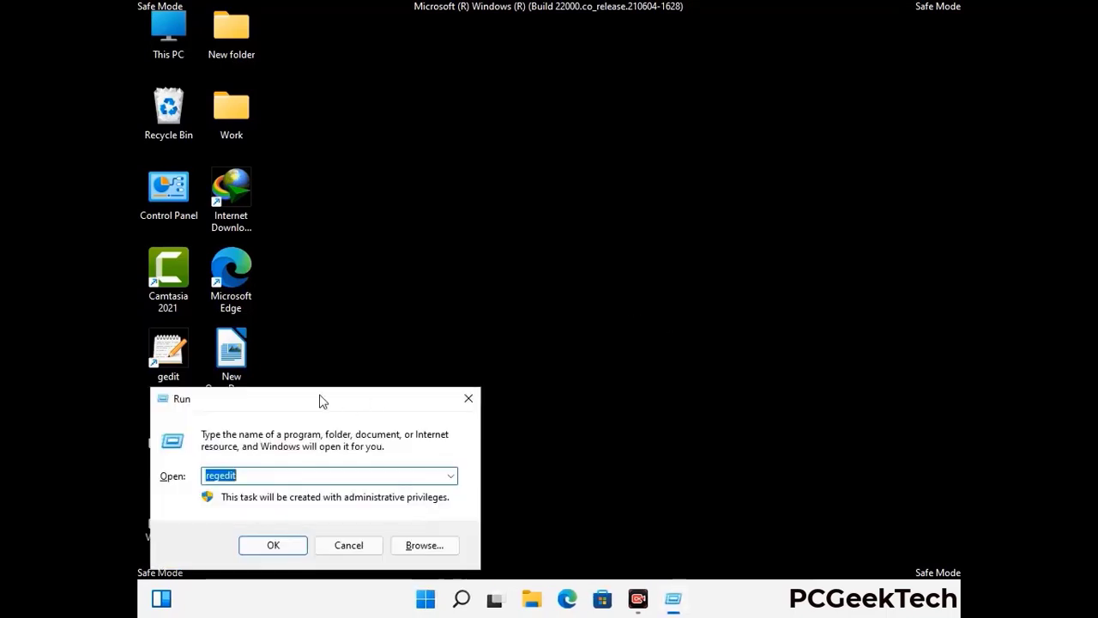
drag(322, 401, 564, 171)
text(msconfig)
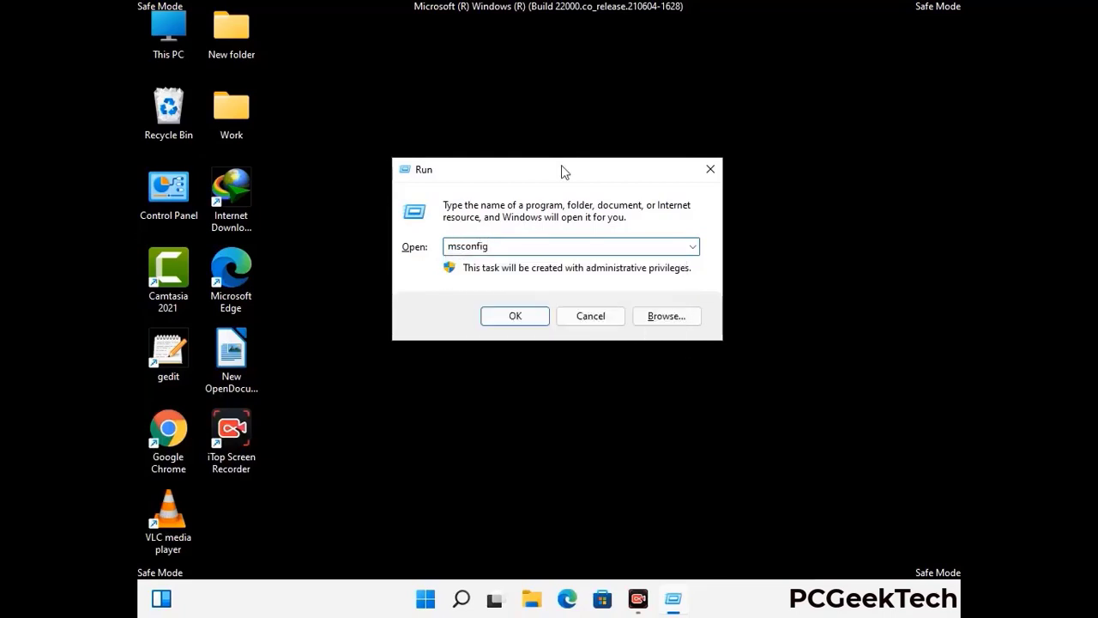
click(510, 316)
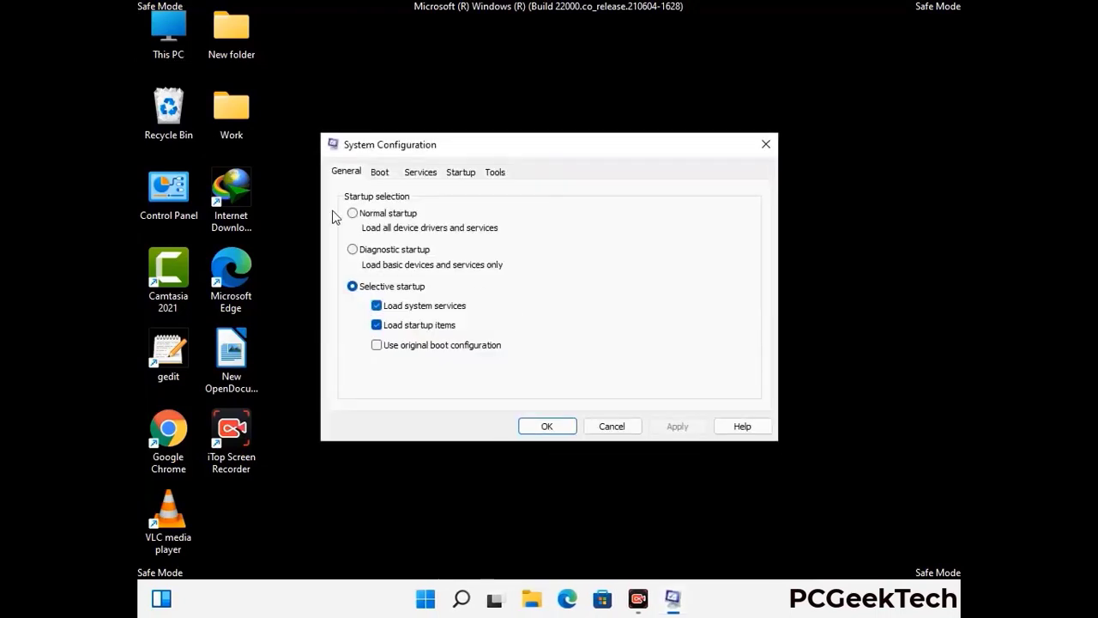
click(379, 173)
click(355, 327)
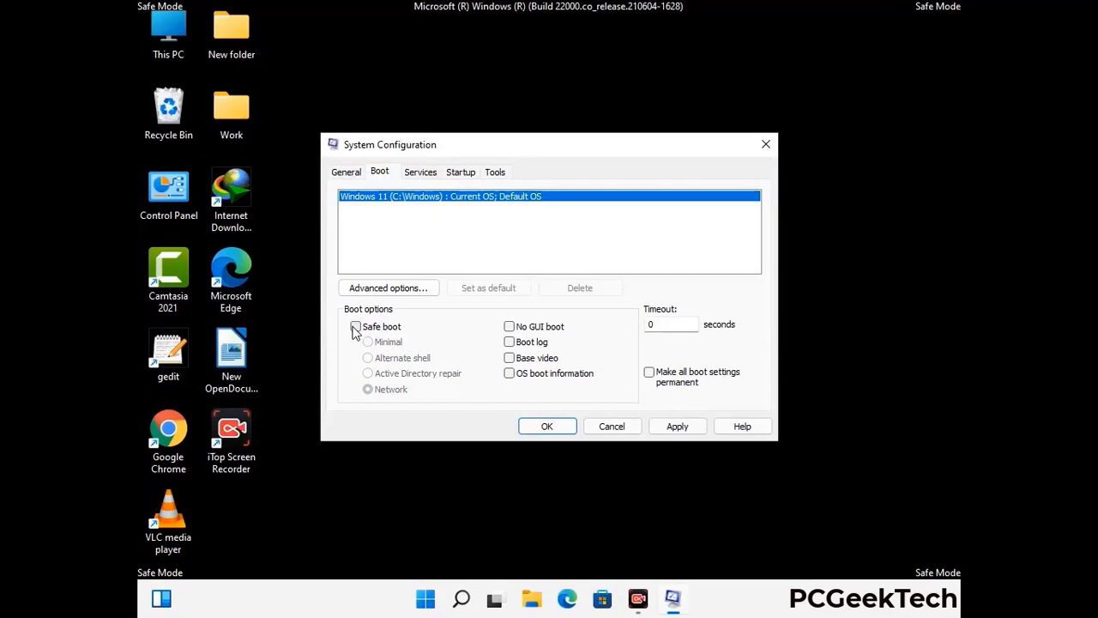